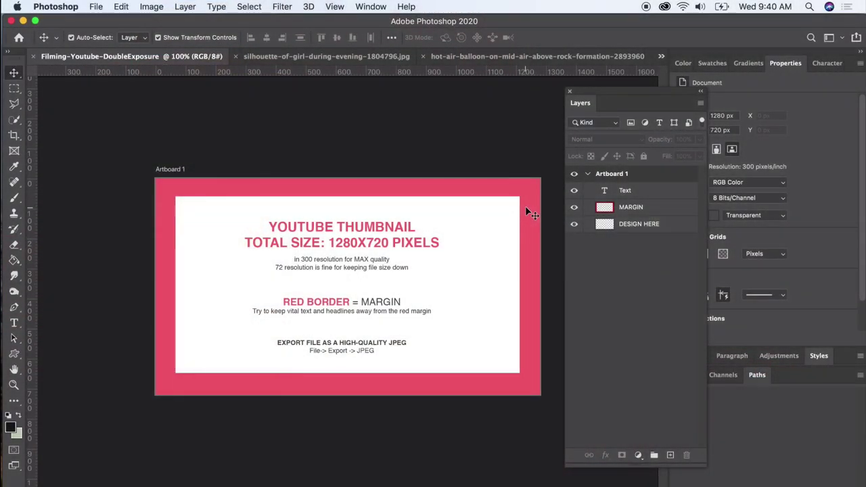
# - Turn the hot-air balloon photo's locked Background into a regular layer and convert it to a smart object
pyautogui.click(365, 62)
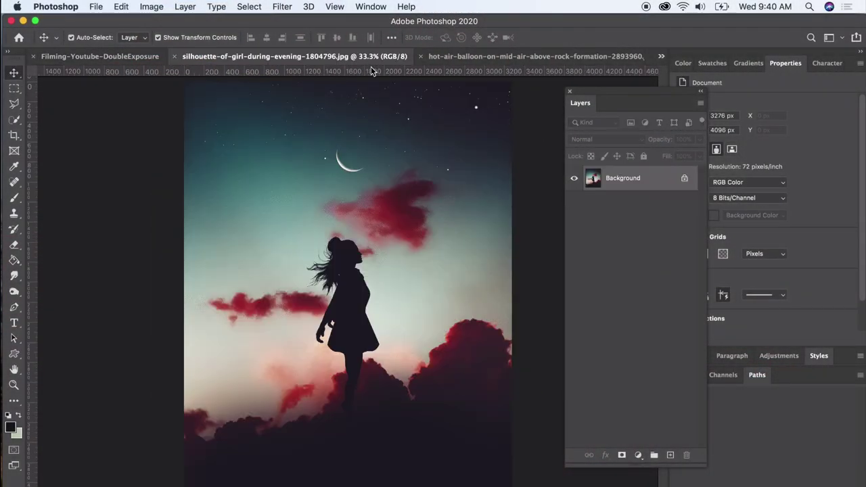
pyautogui.click(460, 57)
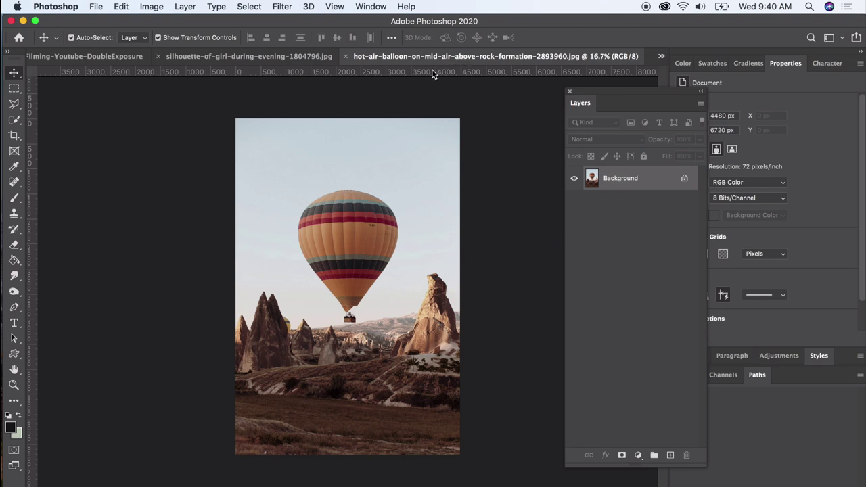
pyautogui.rightClick(663, 179)
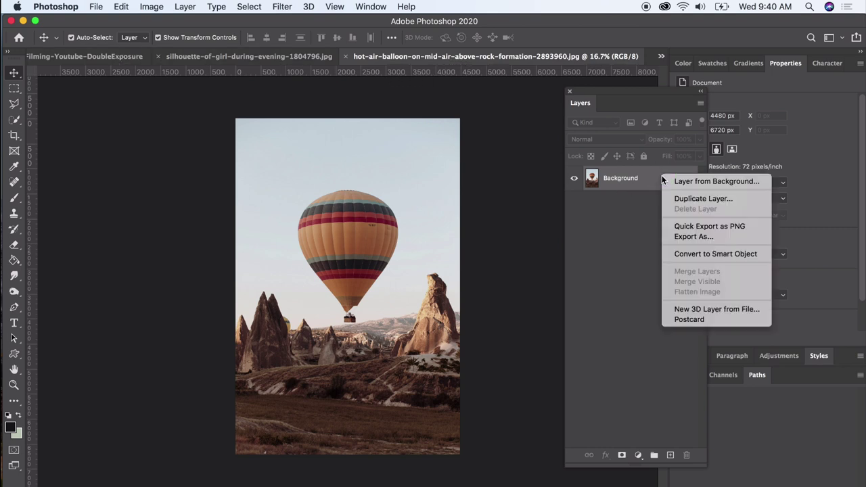
pyautogui.click(651, 216)
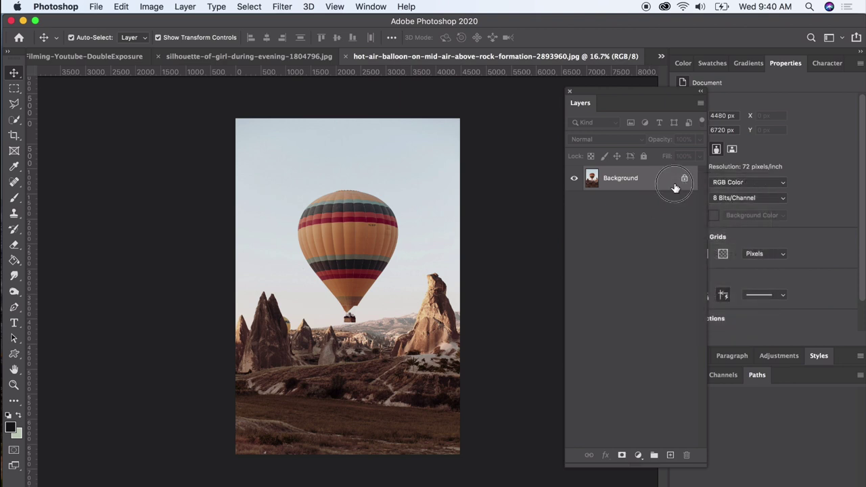
pyautogui.doubleClick(675, 187)
pyautogui.click(538, 216)
pyautogui.rightClick(671, 181)
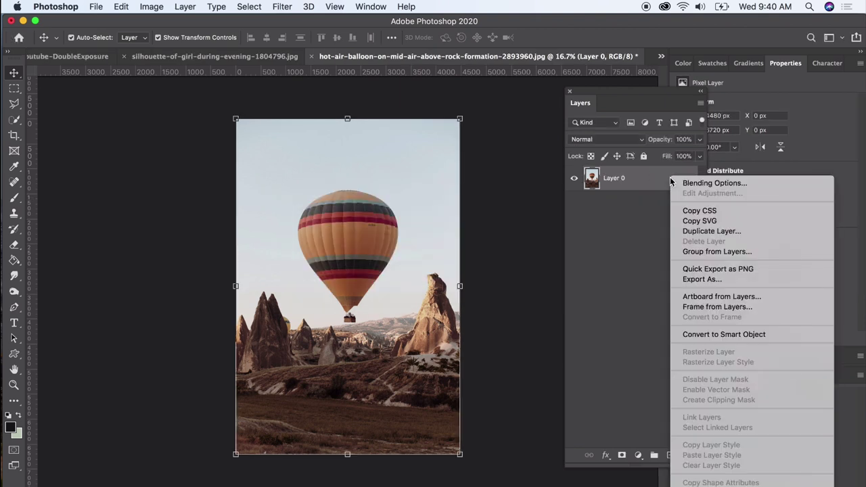
pyautogui.click(707, 335)
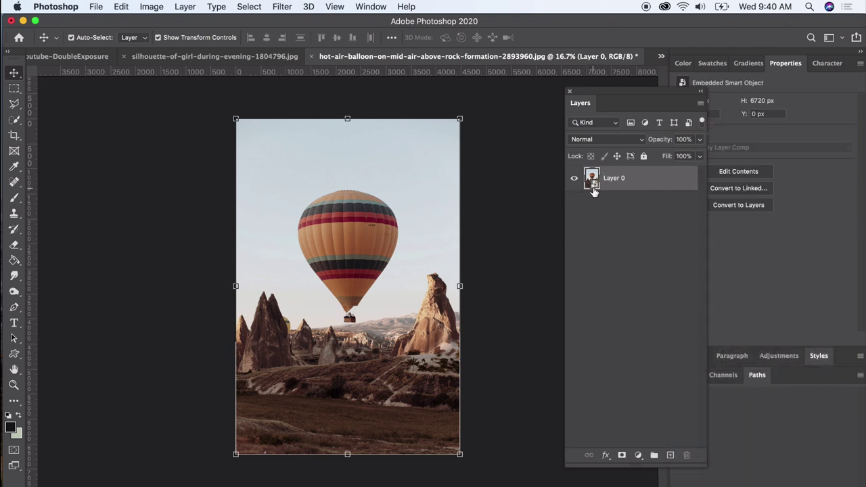
# - Paste the balloon into the Filming-Youtube-DoubleExposure document, scaled to about 1503 px high with the balloon on the artboard's left side
pyautogui.click(83, 59)
pyautogui.press('super+v')
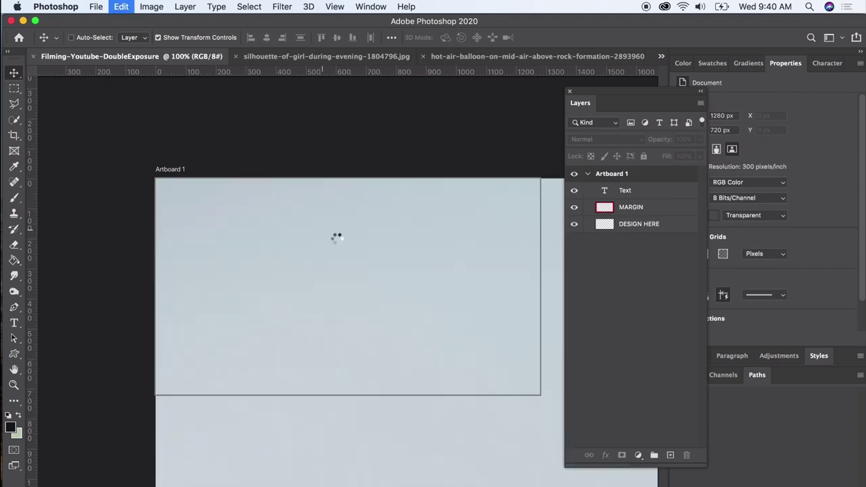
pyautogui.moveTo(161, 181); pyautogui.dragTo(435, 384)
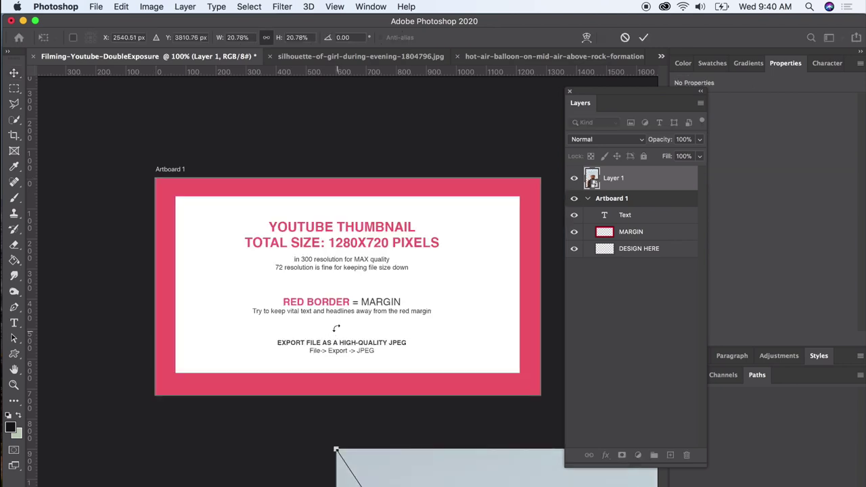
pyautogui.scroll(-2, 337, 332)
pyautogui.moveTo(352, 373); pyautogui.dragTo(351, 257)
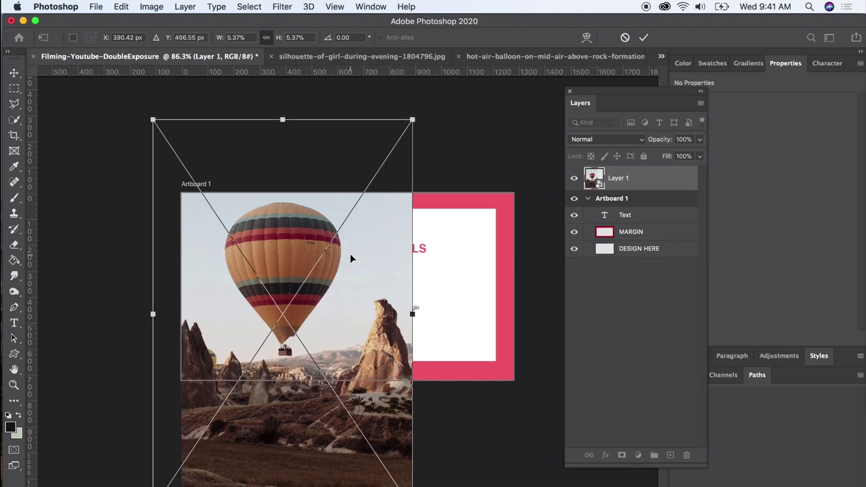
pyautogui.press('Return')
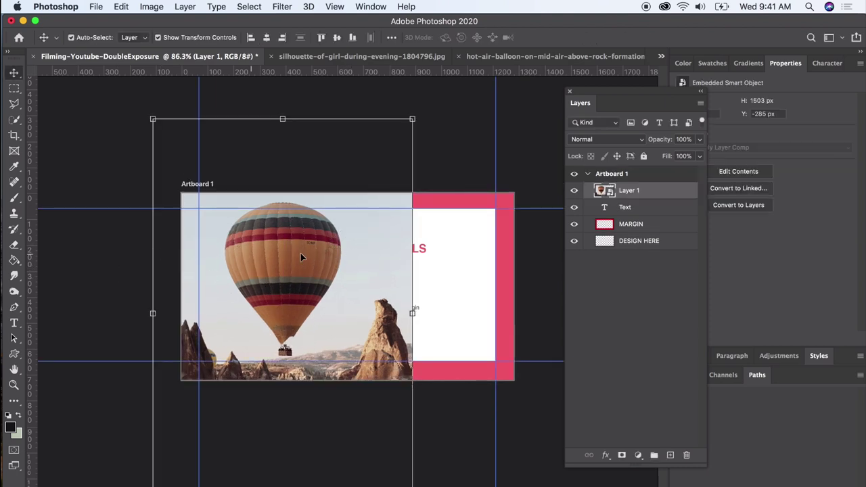
# - Unlock the girl silhouette photo's Background layer and convert it to a smart object
pyautogui.click(338, 59)
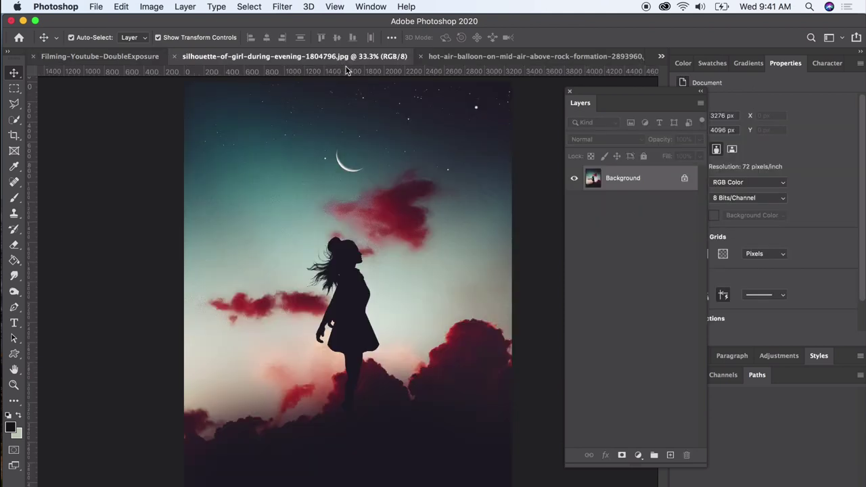
pyautogui.doubleClick(670, 179)
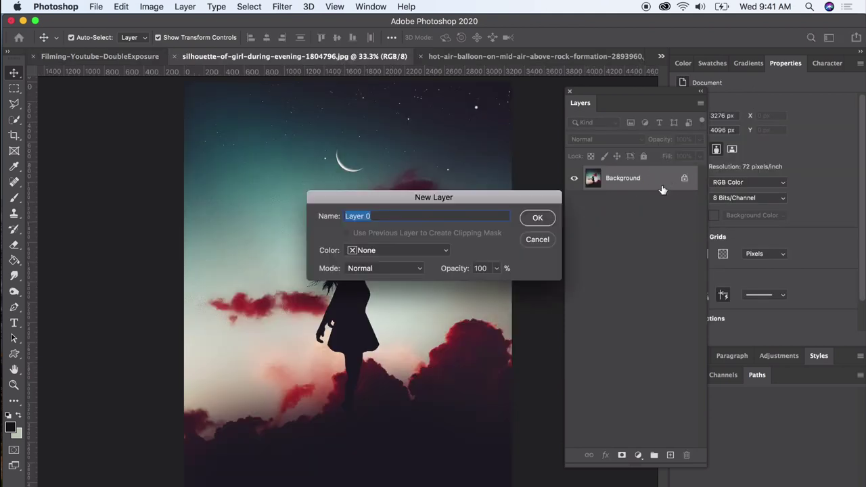
pyautogui.click(540, 216)
pyautogui.rightClick(676, 182)
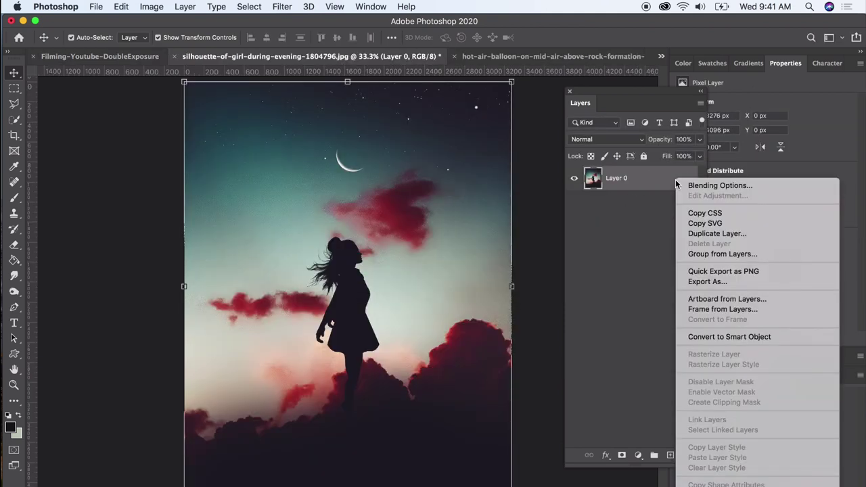
pyautogui.click(721, 337)
# - Bring the silhouette into the thumbnail document, scaled to about 1189 px high over the left part of the artboard
pyautogui.moveTo(209, 96); pyautogui.dragTo(358, 306)
pyautogui.press('super+t')
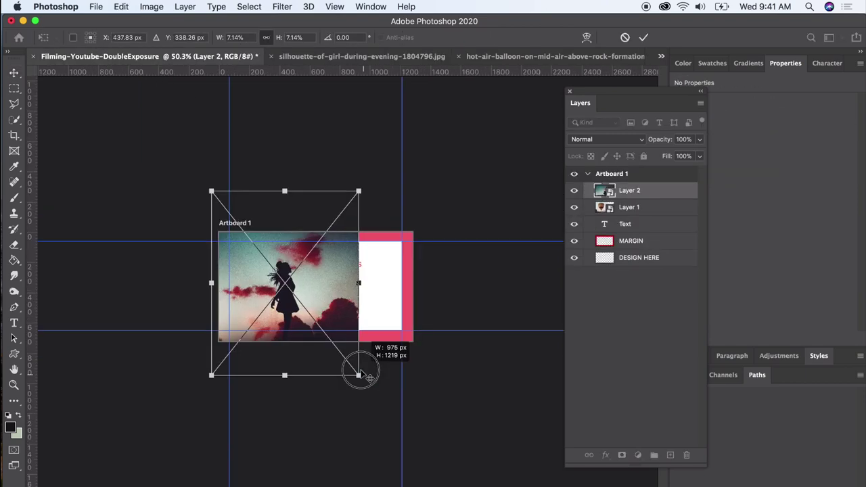
pyautogui.moveTo(360, 371); pyautogui.dragTo(357, 367)
pyautogui.scroll(1, 321, 329)
pyautogui.scroll(3, 321, 329)
pyautogui.press('Return')
pyautogui.hscroll(-1, 302, 319)
pyautogui.hscroll(-2, 300, 314)
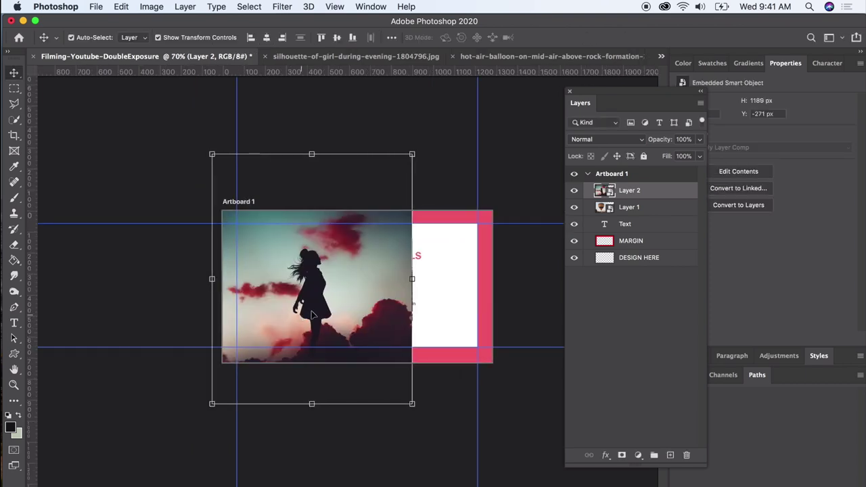
# - Enlarge the silhouette layer to about 1976 px high and position the girl within the left part of the artboard
pyautogui.moveTo(415, 152); pyautogui.dragTo(463, 92)
pyautogui.moveTo(415, 266); pyautogui.dragTo(397, 324)
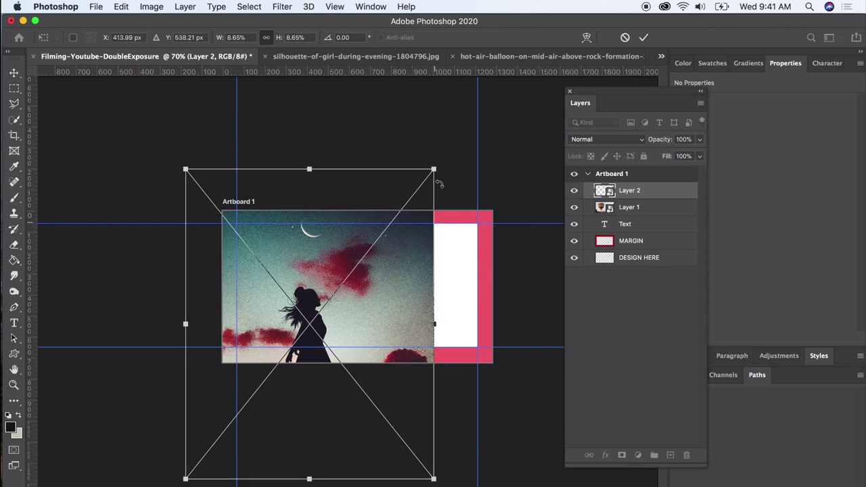
pyautogui.moveTo(436, 172); pyautogui.dragTo(479, 113)
pyautogui.moveTo(425, 278); pyautogui.dragTo(392, 255)
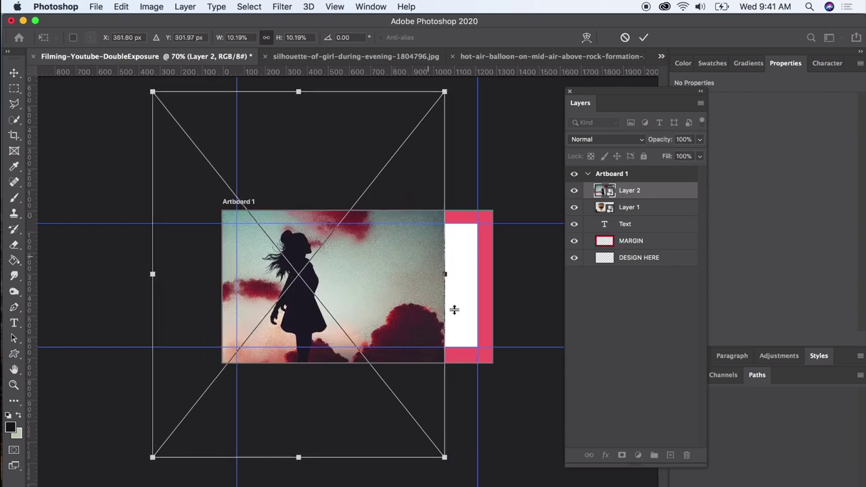
pyautogui.moveTo(445, 457); pyautogui.dragTo(467, 485)
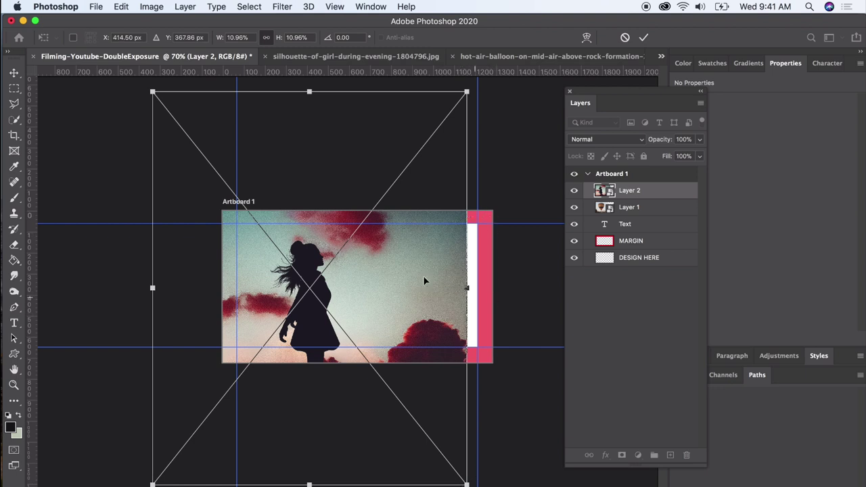
pyautogui.moveTo(408, 271); pyautogui.dragTo(398, 266)
pyautogui.moveTo(458, 87); pyautogui.dragTo(475, 67)
pyautogui.moveTo(417, 247); pyautogui.dragTo(409, 247)
pyautogui.press('Return')
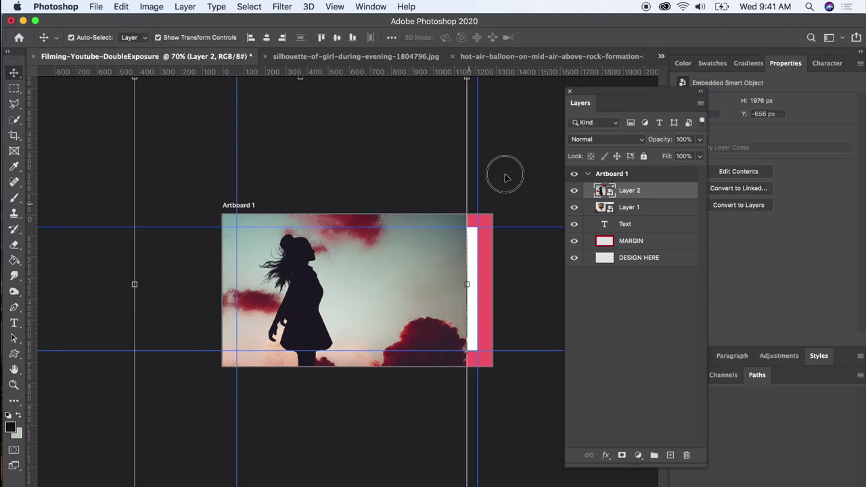
# - Nudge the silhouette layer slightly to the left on the artboard
pyautogui.click(507, 177)
pyautogui.hotkey('ctrl', ';')
pyautogui.click(386, 251)
pyautogui.scroll(3, 354, 250)
pyautogui.scroll(1, 353, 250)
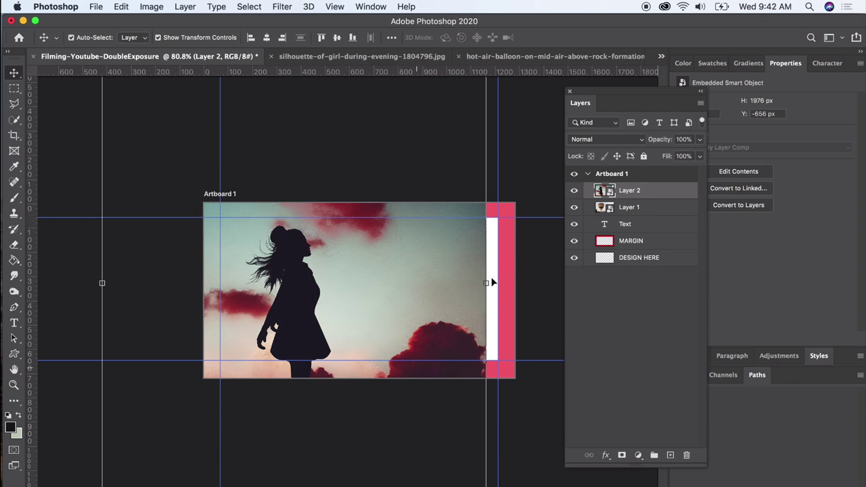
pyautogui.moveTo(314, 289); pyautogui.dragTo(301, 287)
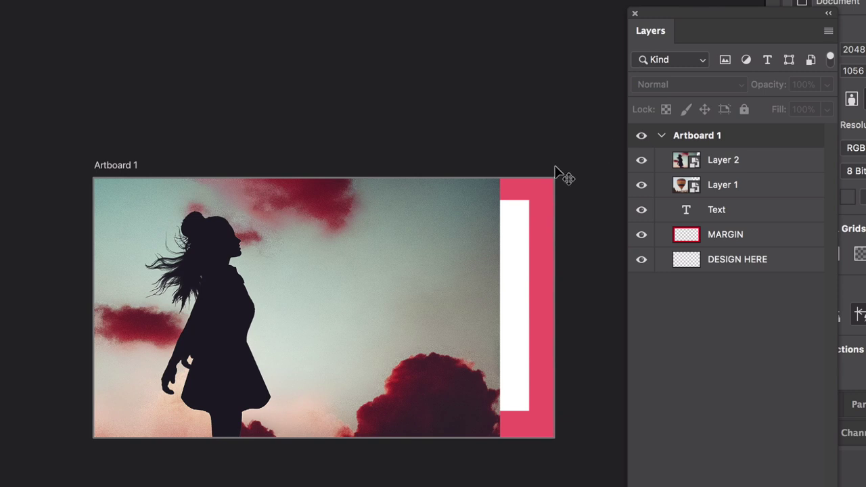
# - Move the balloon layer above the silhouette layer and set its blending mode to Screen
pyautogui.click(762, 172)
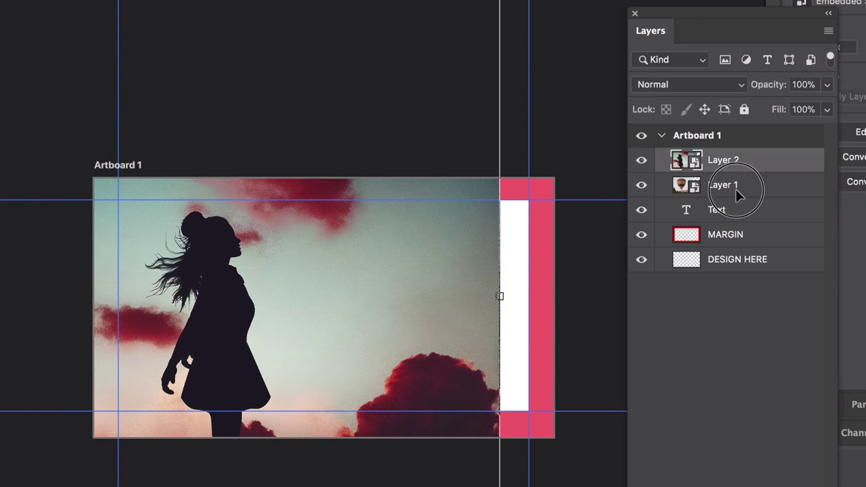
pyautogui.click(738, 188)
pyautogui.moveTo(758, 178); pyautogui.dragTo(756, 158)
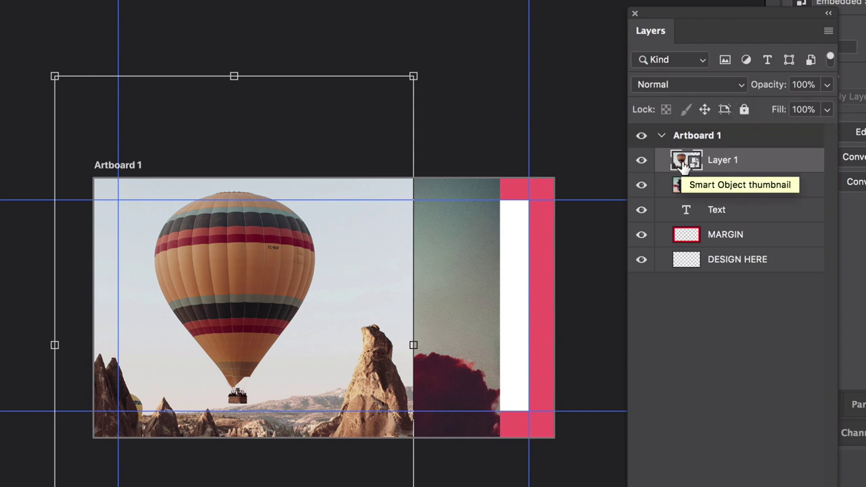
pyautogui.click(688, 88)
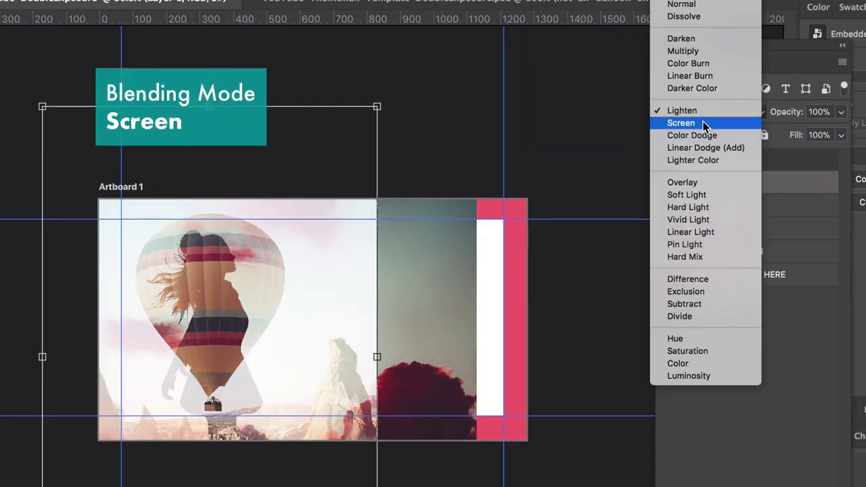
pyautogui.click(703, 123)
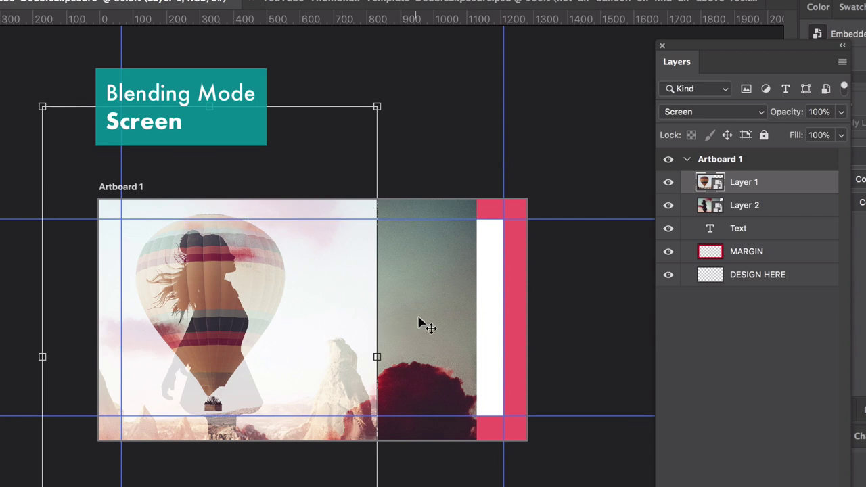
# - Shift the balloon slightly upward, and enlarge both image layers together until the silhouette photo nearly fills the artboard's width
pyautogui.moveTo(218, 314)
pyautogui.mouseDown()
pyautogui.moveTo(221, 285)
pyautogui.moveTo(216, 300)
pyautogui.mouseUp()
pyautogui.keyDown('shift'); pyautogui.click(757, 205); pyautogui.keyUp('shift')
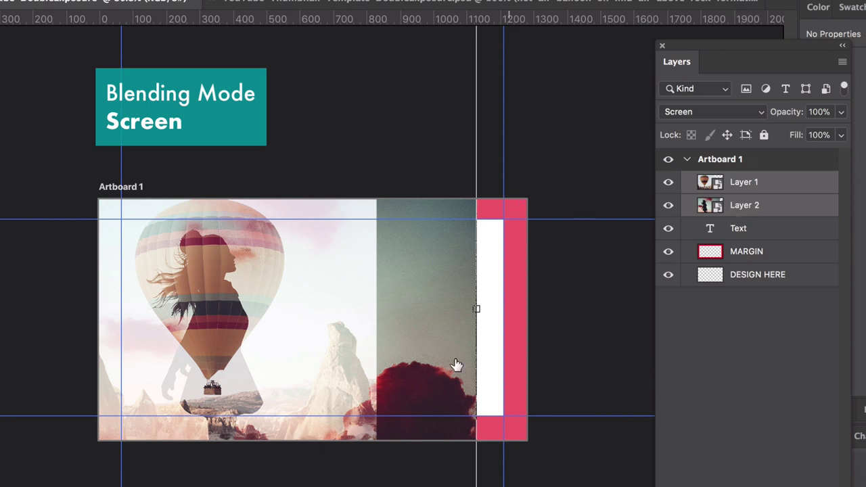
pyautogui.scroll(-3, 308, 323)
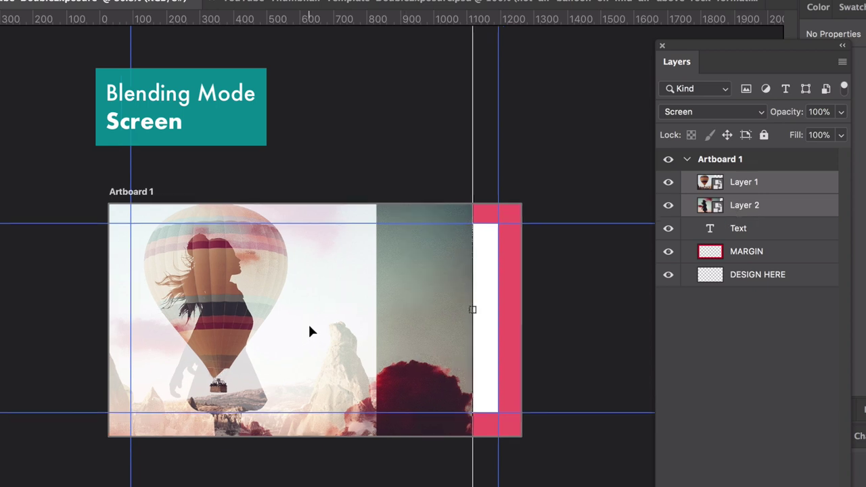
pyautogui.moveTo(434, 103); pyautogui.dragTo(513, 48)
pyautogui.moveTo(359, 296); pyautogui.dragTo(337, 332)
pyautogui.hotkey('ctrl', '0')
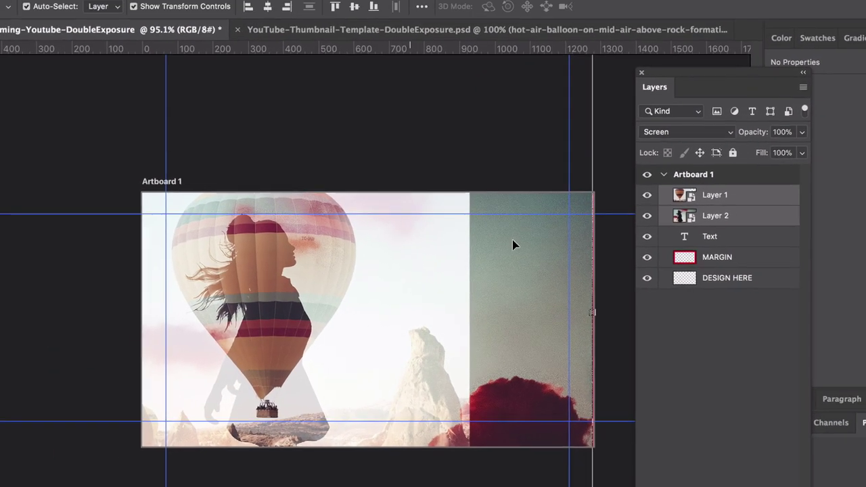
pyautogui.click(619, 171)
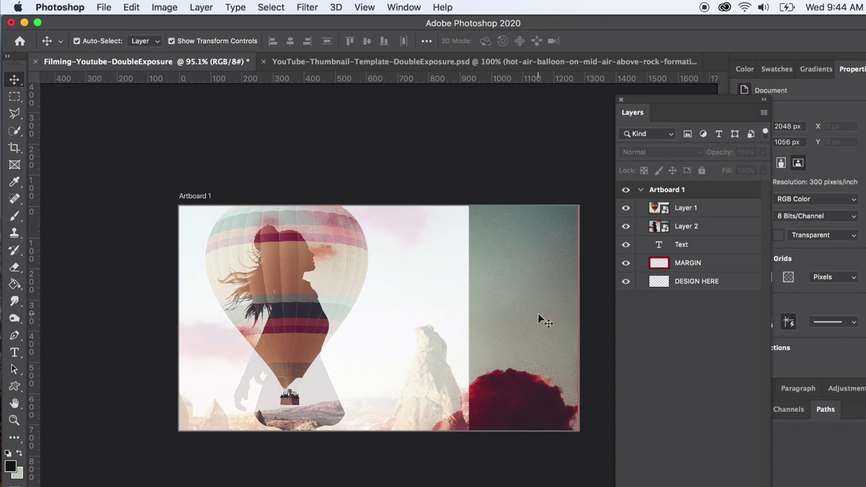
# - Add a layer mask to the balloon layer and set the soft round brush to 412 px for painting on it
pyautogui.click(377, 293)
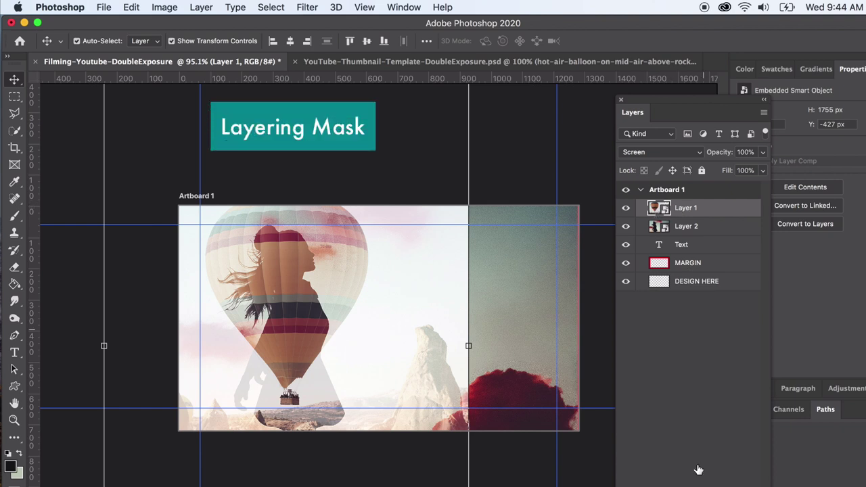
pyautogui.click(681, 486)
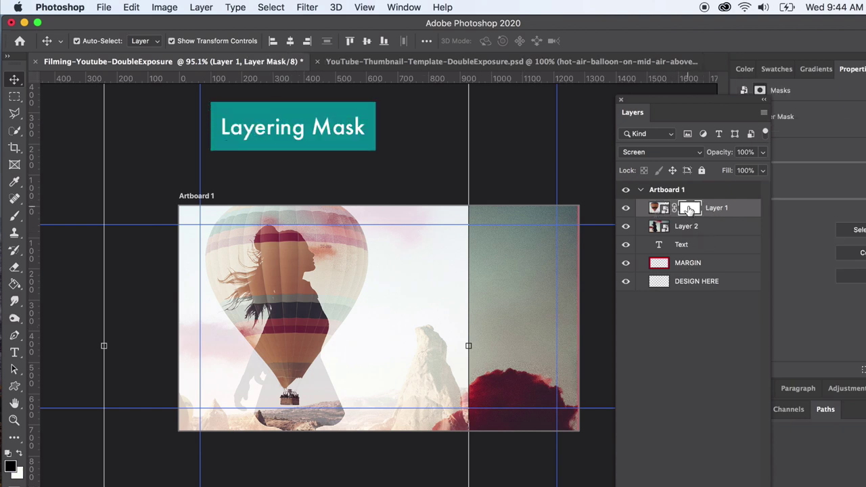
pyautogui.click(15, 217)
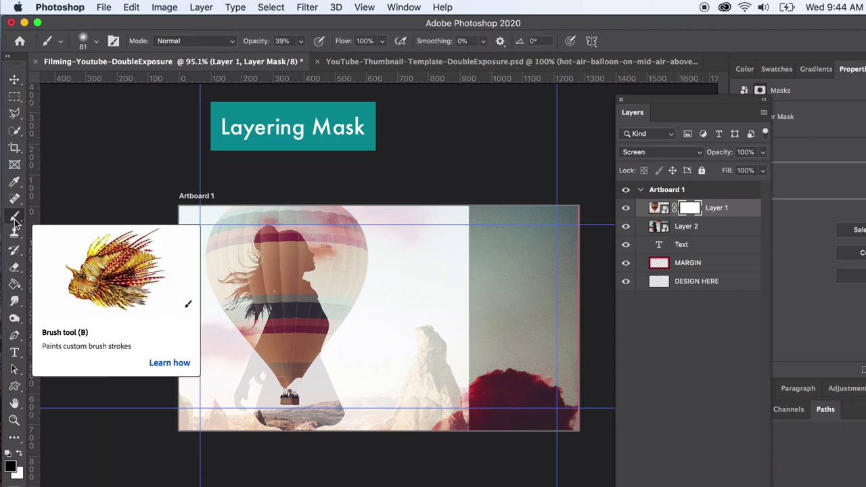
pyautogui.click(97, 45)
pyautogui.moveTo(126, 83); pyautogui.dragTo(142, 82)
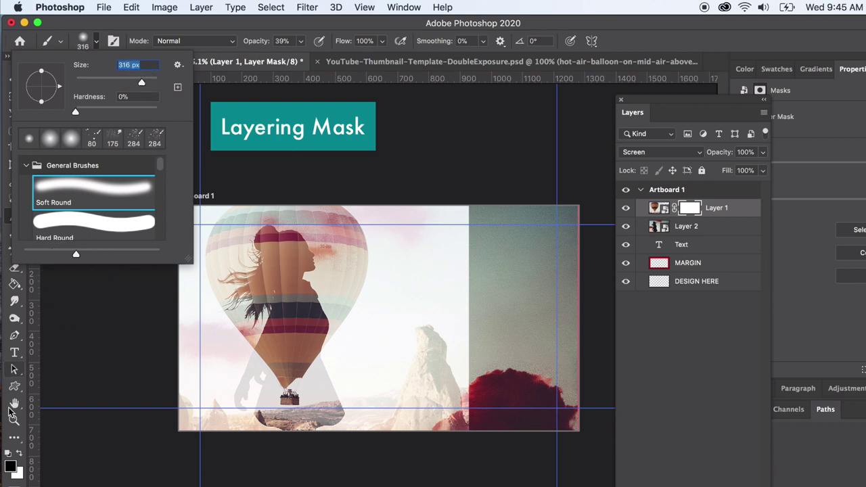
pyautogui.click(51, 481)
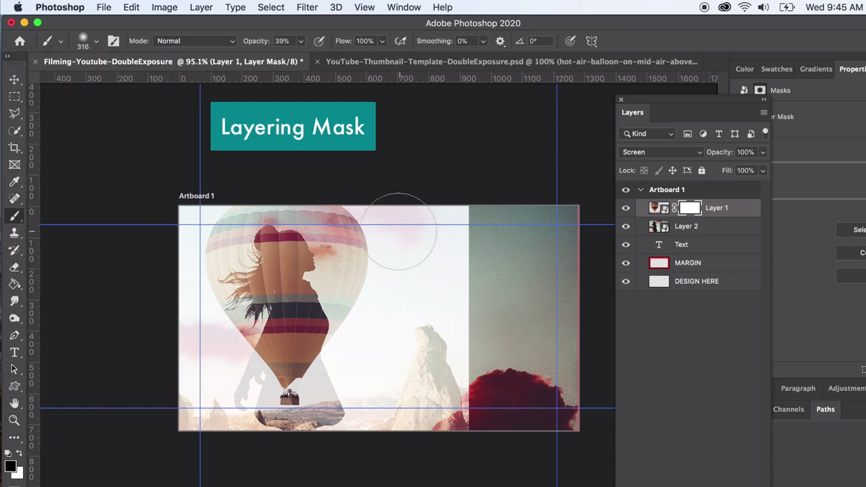
pyautogui.click(96, 40)
pyautogui.moveTo(142, 83); pyautogui.dragTo(146, 85)
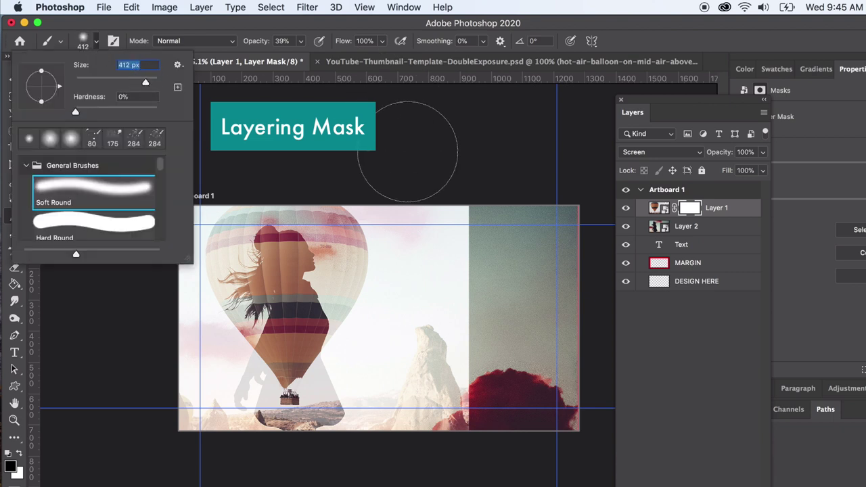
pyautogui.press('Return')
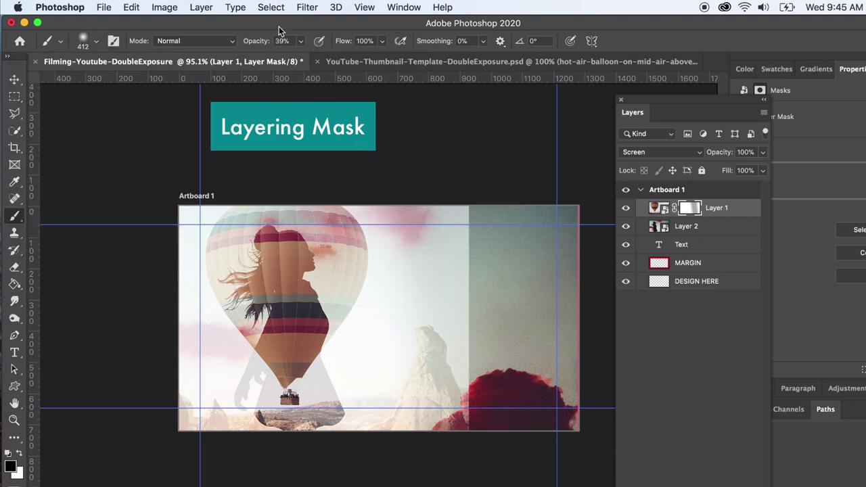
# - Set the brush opacity to 100% and mask out the balloon photo across the artboard's right part and along its left edge
pyautogui.click(297, 41)
pyautogui.moveTo(301, 56); pyautogui.dragTo(342, 57)
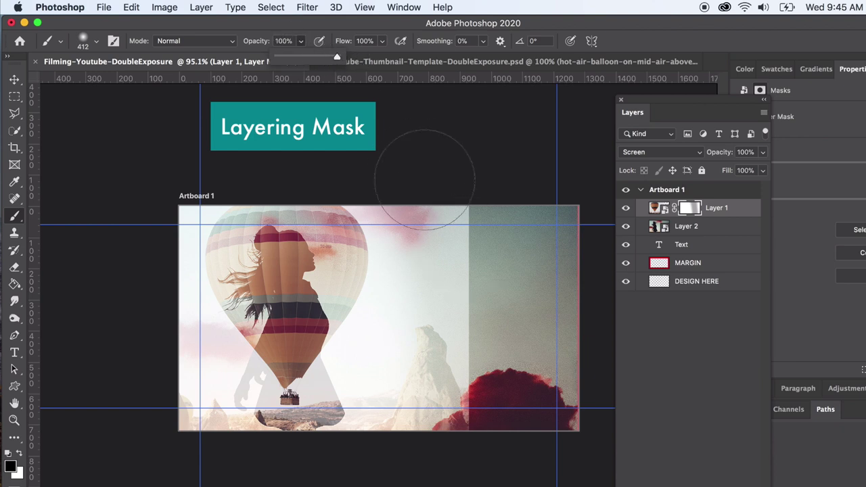
pyautogui.moveTo(415, 174)
pyautogui.mouseDown()
pyautogui.moveTo(482, 477)
pyautogui.moveTo(472, 184)
pyautogui.moveTo(398, 462)
pyautogui.moveTo(393, 348)
pyautogui.moveTo(415, 302)
pyautogui.moveTo(410, 222)
pyautogui.moveTo(359, 155)
pyautogui.mouseUp()
pyautogui.moveTo(170, 435)
pyautogui.mouseDown()
pyautogui.moveTo(185, 343)
pyautogui.moveTo(155, 267)
pyautogui.mouseUp()
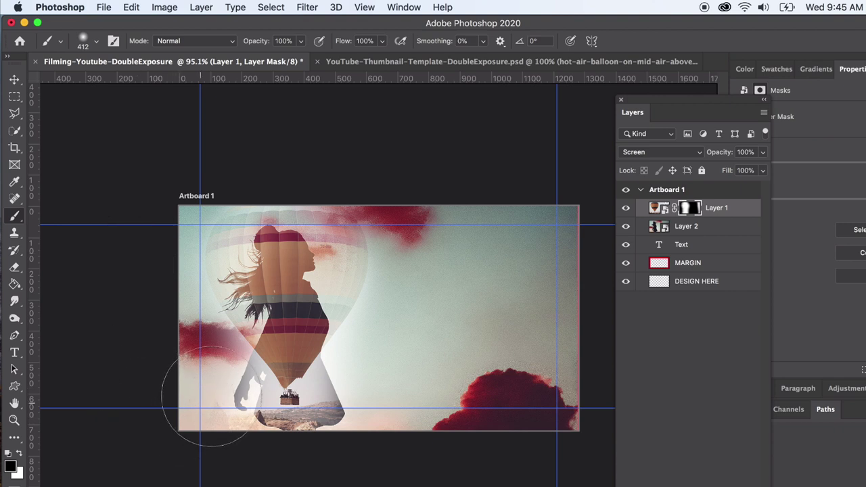
# - Hide the balloon photo beside the silhouette's arm and skirt in black, and paint it back over the body in white
pyautogui.moveTo(211, 388)
pyautogui.mouseDown()
pyautogui.moveTo(193, 387)
pyautogui.moveTo(230, 359)
pyautogui.mouseUp()
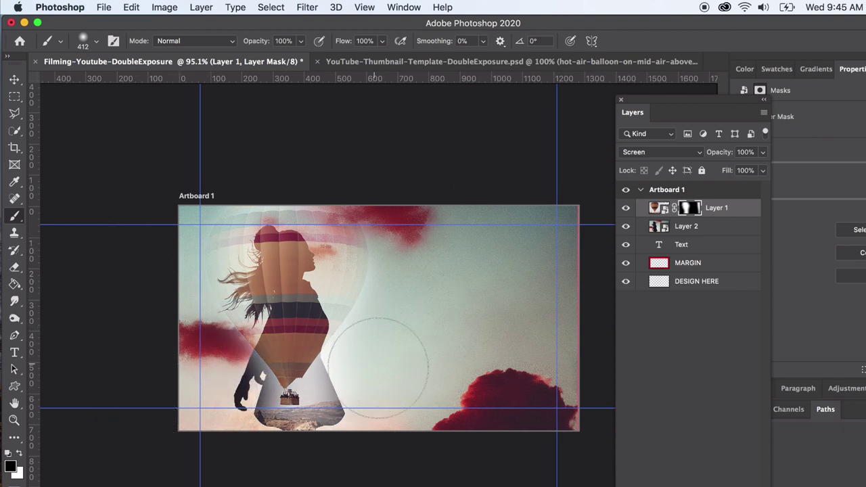
pyautogui.moveTo(381, 369); pyautogui.dragTo(341, 411)
pyautogui.click(19, 454)
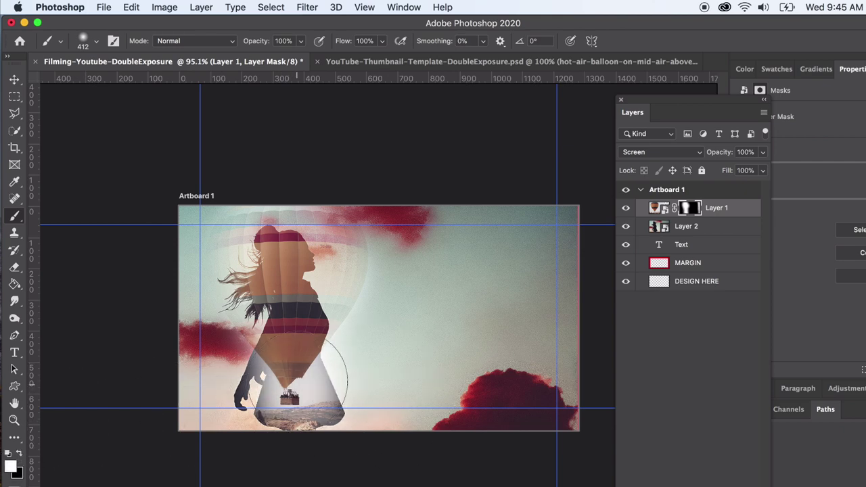
pyautogui.moveTo(291, 321)
pyautogui.mouseDown()
pyautogui.moveTo(275, 274)
pyautogui.moveTo(286, 239)
pyautogui.moveTo(313, 271)
pyautogui.mouseUp()
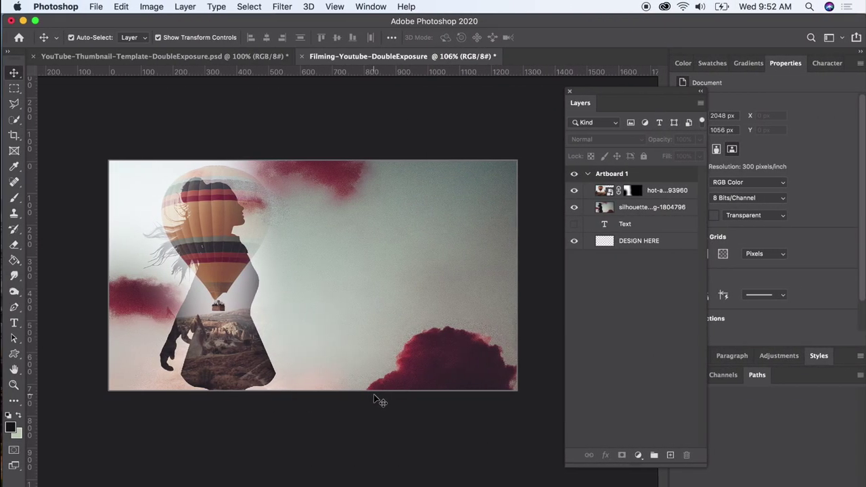
# - Delete a narrow full-height strip from the silhouette photo along the artboard's right edge and clear the selection
pyautogui.click(435, 285)
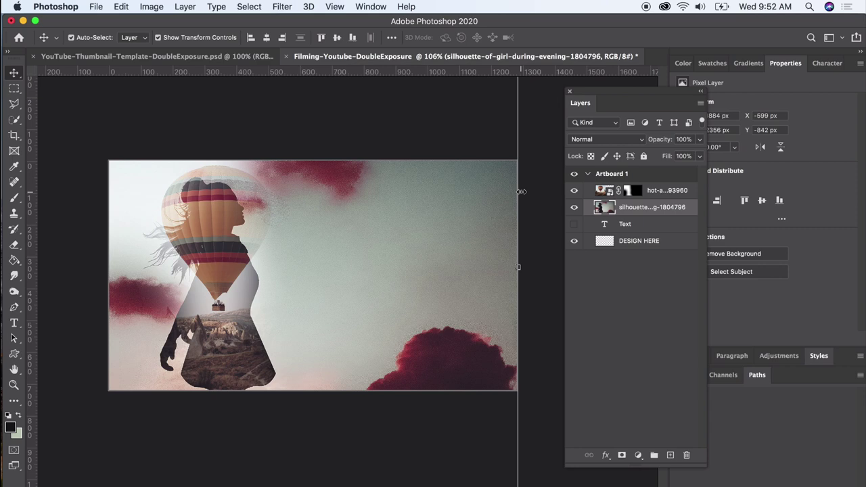
pyautogui.click(14, 89)
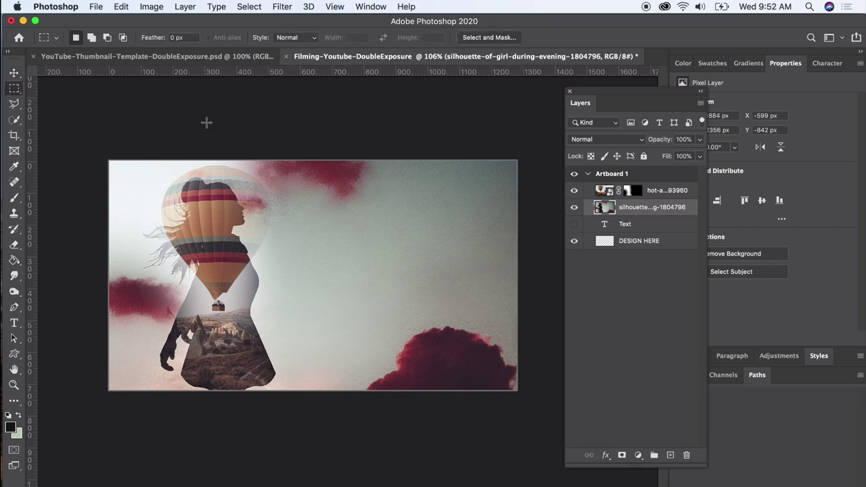
pyautogui.moveTo(492, 149); pyautogui.dragTo(561, 445)
pyautogui.press('Delete')
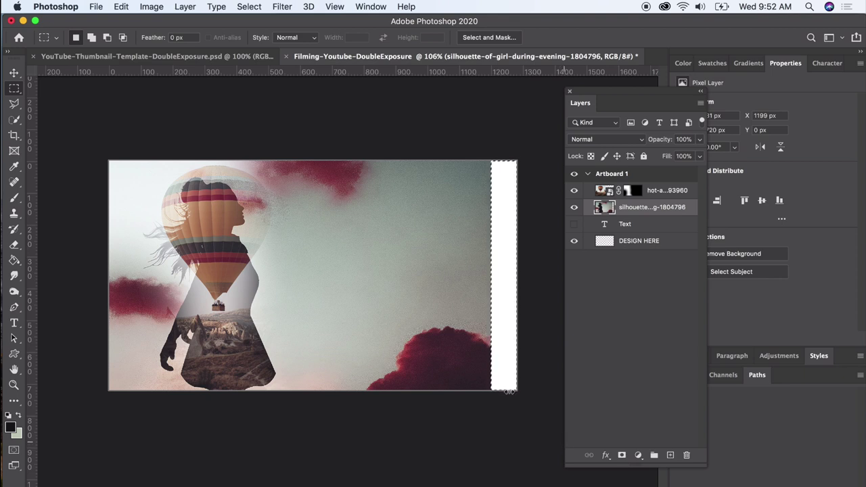
pyautogui.click(76, 98)
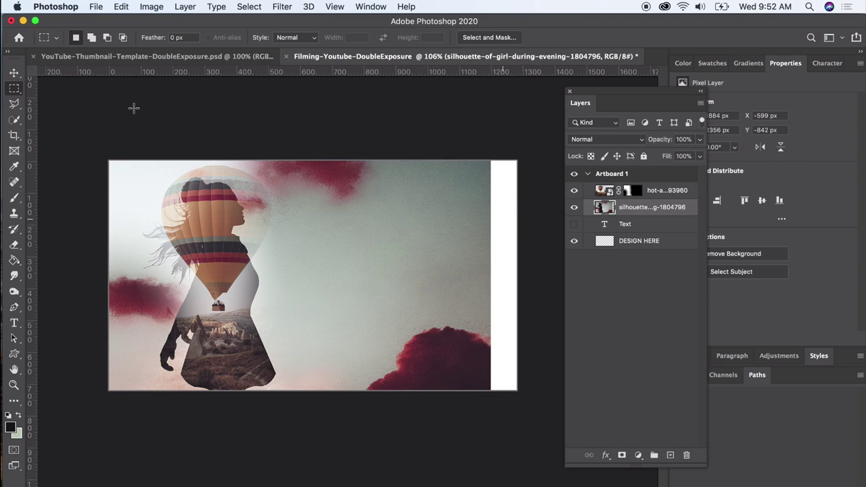
# - Select the blank strip at the artboard's right edge with a rectangular marquee and start Content-Aware Fill on the silhouette layer
pyautogui.press('v')
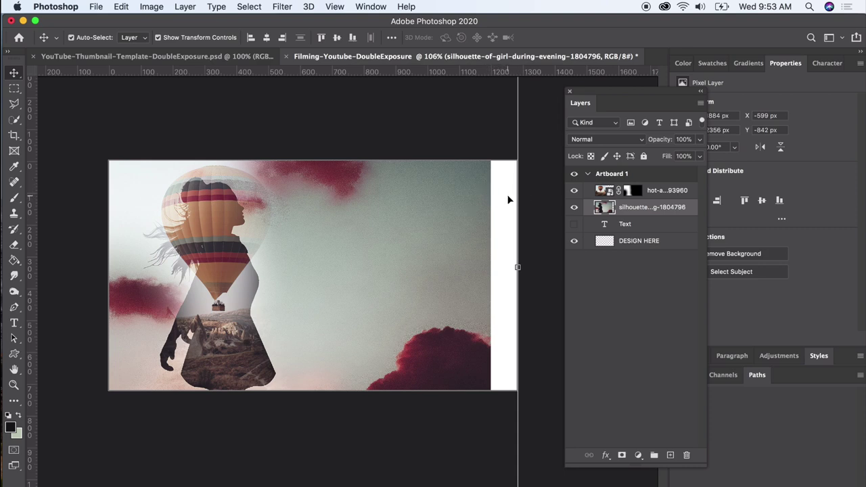
pyautogui.click(13, 88)
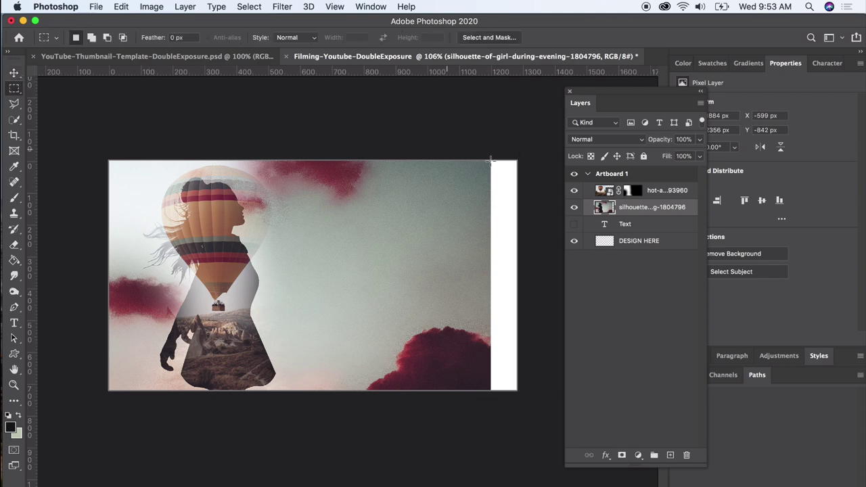
pyautogui.moveTo(491, 160); pyautogui.dragTo(526, 393)
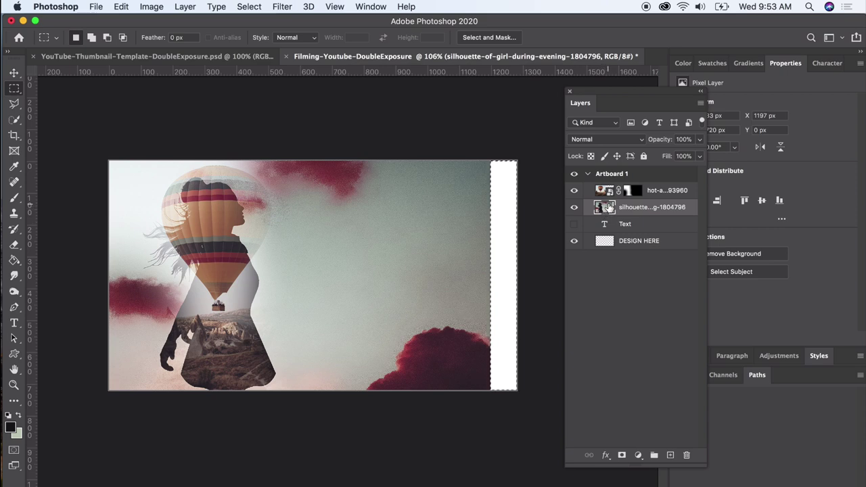
pyautogui.click(115, 7)
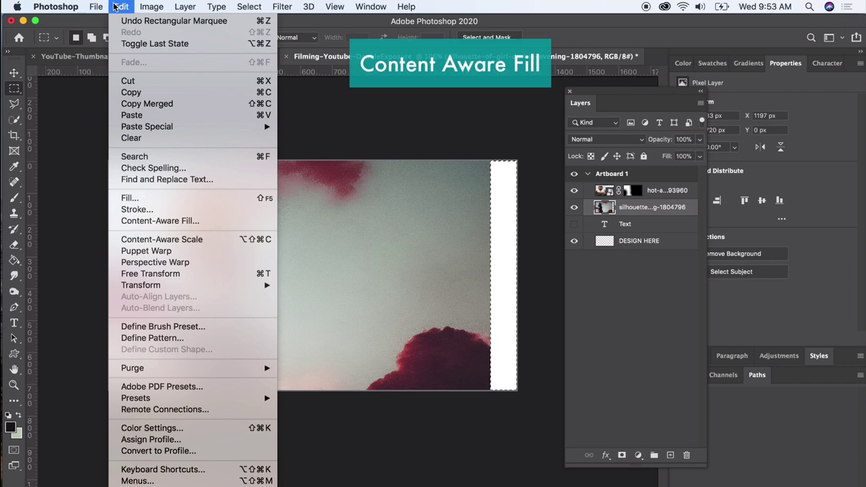
pyautogui.click(169, 223)
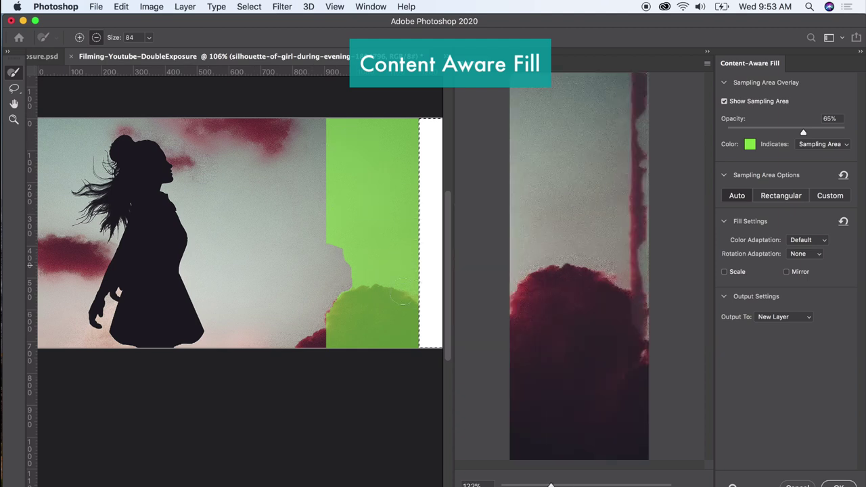
# - Exclude the red cloud and some sky from the sampling area, output the fill to a new layer, and clear the selection
pyautogui.hscroll(3, 396, 189)
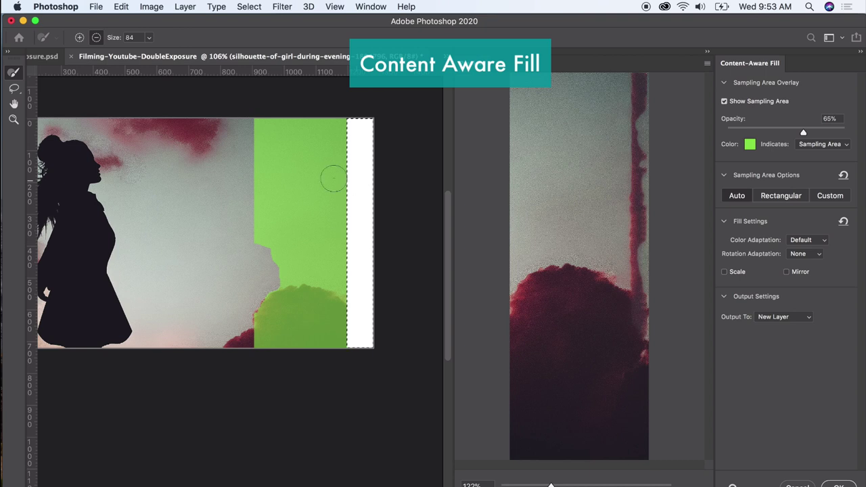
pyautogui.moveTo(271, 169)
pyautogui.mouseDown()
pyautogui.moveTo(249, 141)
pyautogui.moveTo(247, 217)
pyautogui.mouseUp()
pyautogui.press('super+z')
pyautogui.moveTo(270, 331)
pyautogui.mouseDown()
pyautogui.moveTo(279, 298)
pyautogui.moveTo(324, 300)
pyautogui.moveTo(332, 311)
pyautogui.moveTo(297, 340)
pyautogui.moveTo(283, 300)
pyautogui.moveTo(264, 311)
pyautogui.moveTo(259, 346)
pyautogui.moveTo(315, 340)
pyautogui.mouseUp()
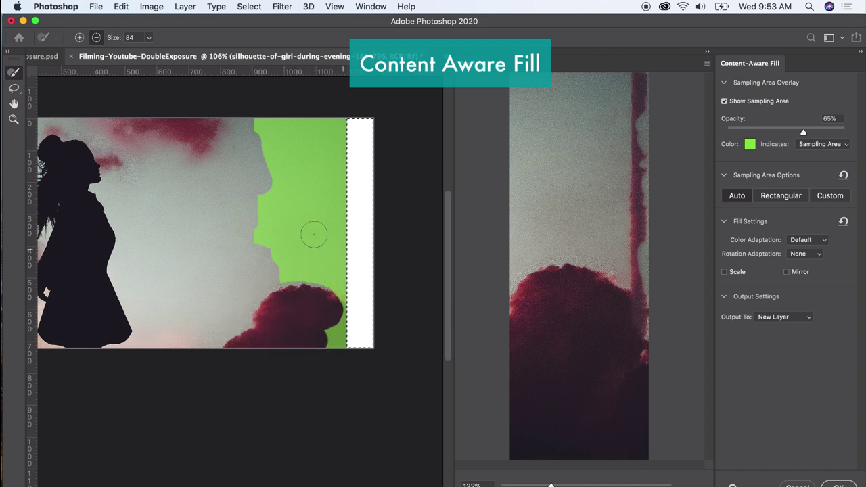
pyautogui.click(838, 485)
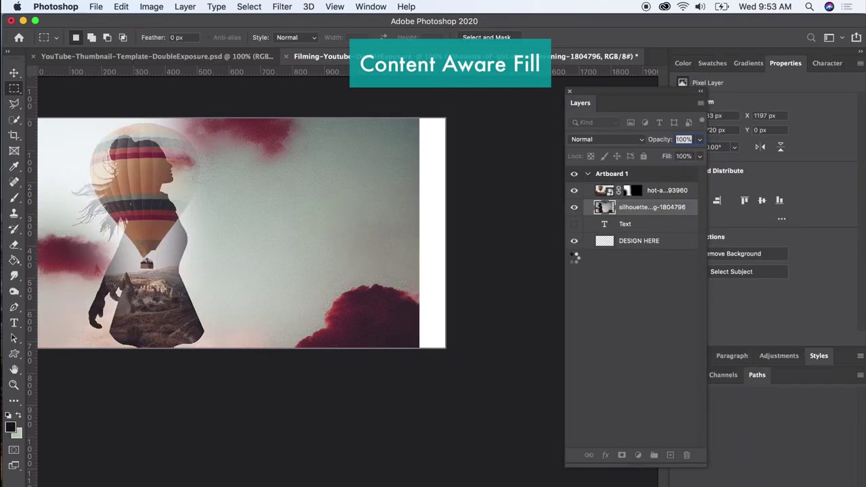
pyautogui.click(14, 91)
pyautogui.click(335, 98)
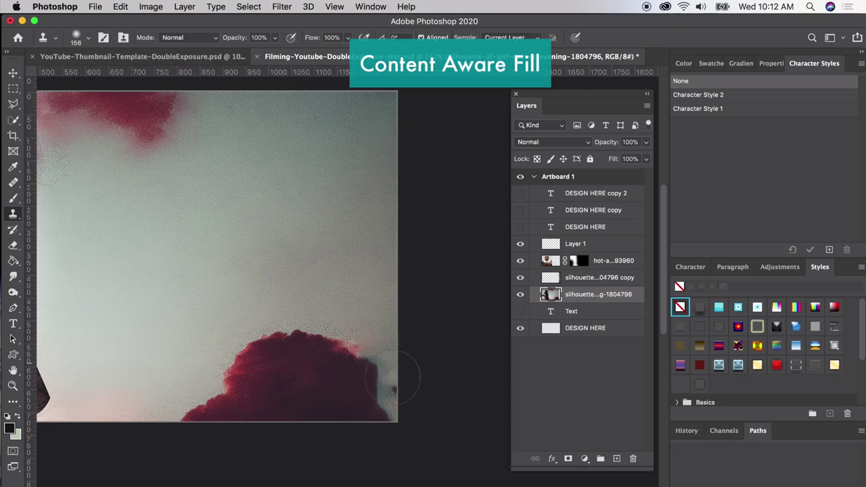
# - Check the Rasterize Layer option for the silhouette photo layer without applying it
pyautogui.moveTo(392, 377)
pyautogui.mouseDown()
pyautogui.moveTo(405, 421)
pyautogui.moveTo(366, 419)
pyautogui.mouseUp()
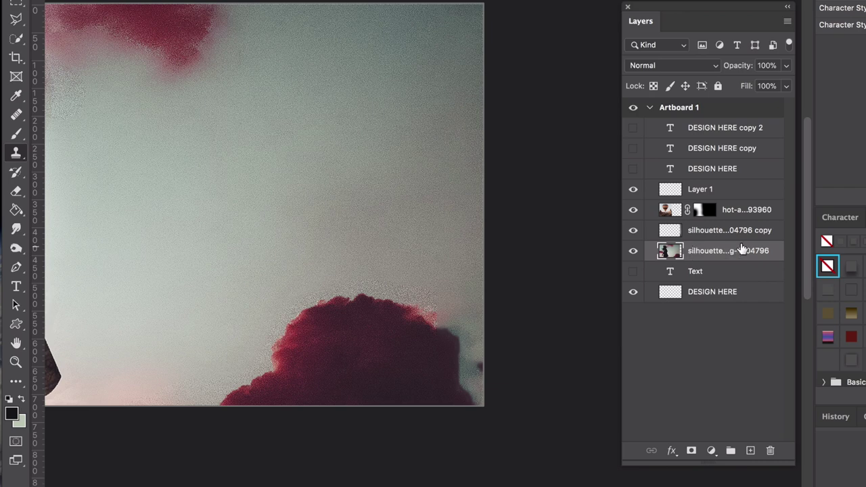
pyautogui.rightClick(775, 251)
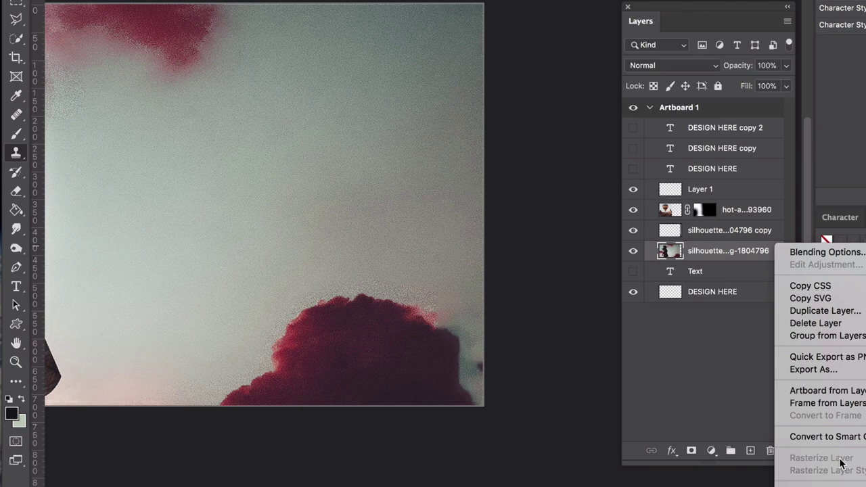
pyautogui.click(725, 384)
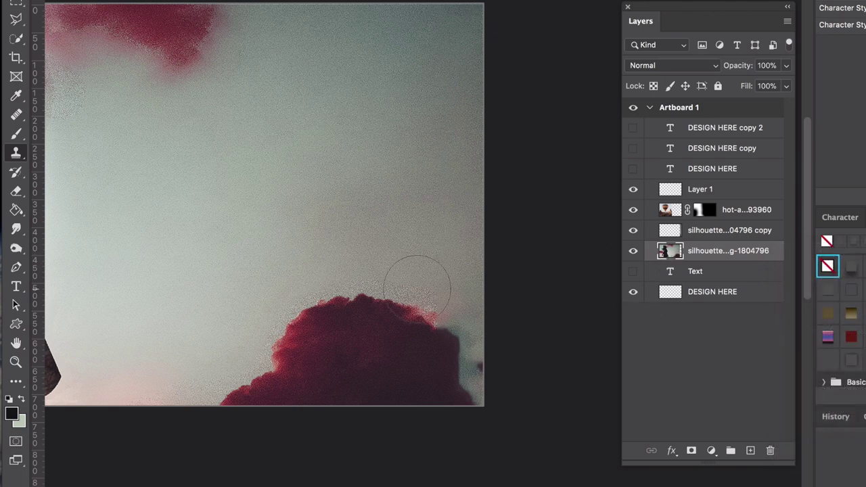
# - Clone the red cloud's texture toward the photo's right edge and merge the silhouette layer with its content-aware fill layer
pyautogui.moveTo(429, 348)
pyautogui.mouseDown()
pyautogui.moveTo(429, 358)
pyautogui.moveTo(435, 349)
pyautogui.moveTo(485, 383)
pyautogui.moveTo(478, 372)
pyautogui.mouseUp()
pyautogui.keyDown('alt'); pyautogui.click(391, 363); pyautogui.keyUp('alt')
pyautogui.moveTo(447, 356)
pyautogui.mouseDown()
pyautogui.moveTo(484, 377)
pyautogui.moveTo(451, 349)
pyautogui.moveTo(518, 397)
pyautogui.mouseUp()
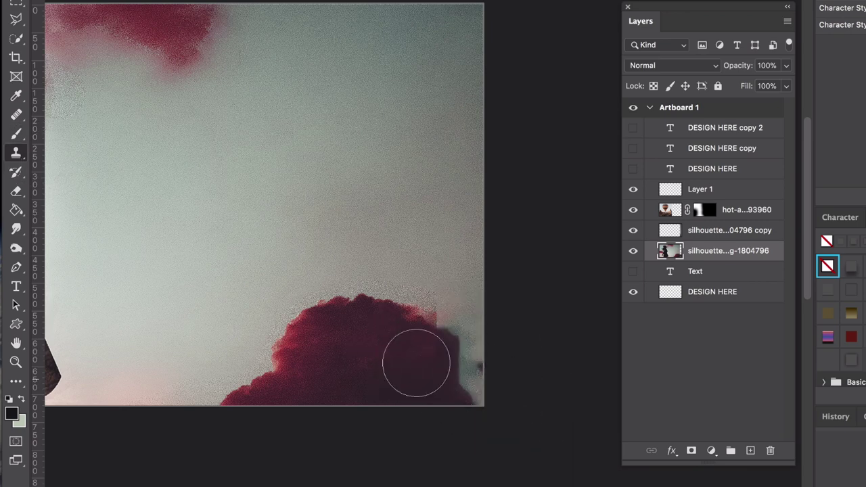
pyautogui.press('BackSpace')
# - Try to extend the red cloud to the right edge with a Clone Stamp stroke and with the Healing Brush
pyautogui.moveTo(424, 340)
pyautogui.mouseDown()
pyautogui.moveTo(469, 356)
pyautogui.moveTo(489, 394)
pyautogui.moveTo(444, 350)
pyautogui.moveTo(456, 369)
pyautogui.mouseUp()
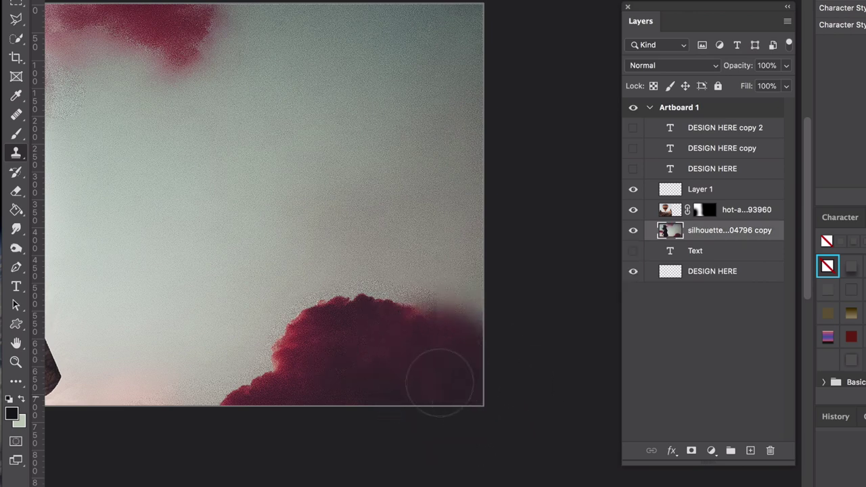
pyautogui.hotkey('ctrl', 'z')
pyautogui.click(17, 117)
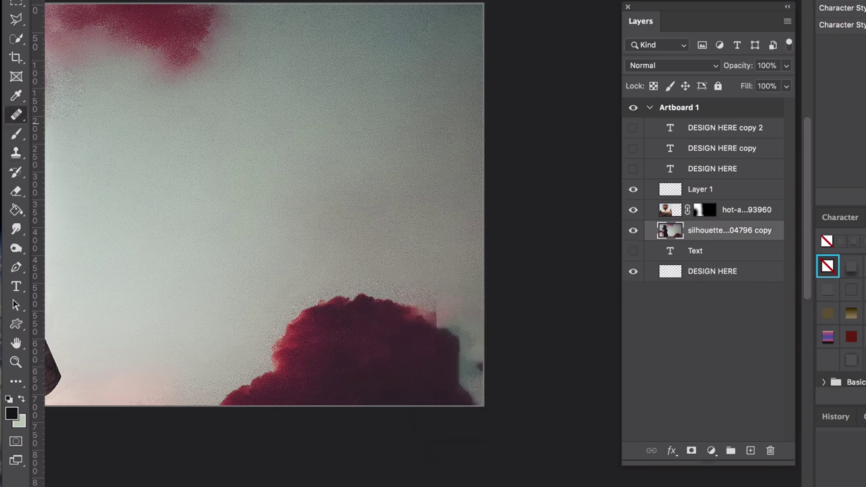
pyautogui.rightClick(16, 115)
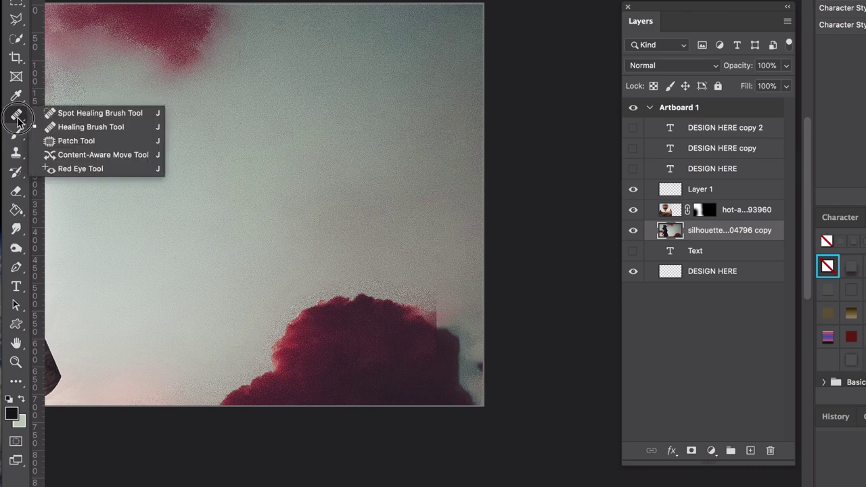
pyautogui.click(84, 120)
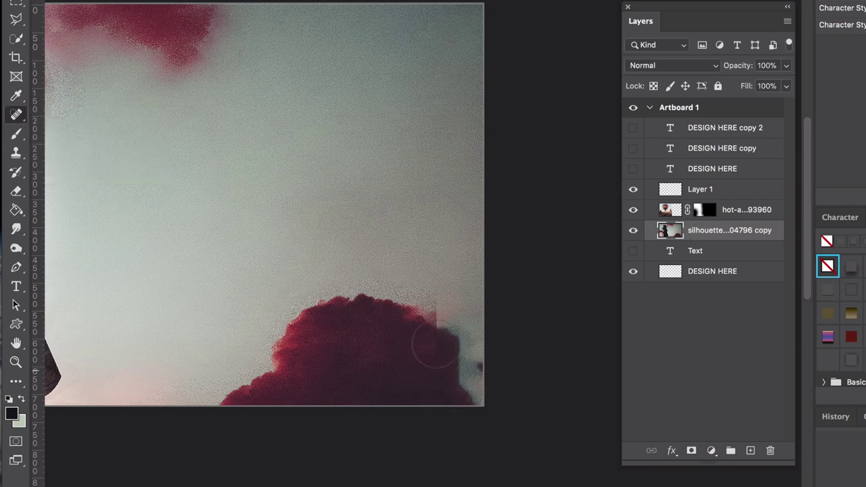
pyautogui.moveTo(458, 349)
pyautogui.mouseDown()
pyautogui.moveTo(478, 396)
pyautogui.moveTo(444, 348)
pyautogui.mouseUp()
# - Extend the red cloud to the photo's right edge with the Clone Stamp, sampling from the cloud's interior and upper edge
pyautogui.press('s')
pyautogui.keyDown('alt'); pyautogui.click(370, 359); pyautogui.keyUp('alt')
pyautogui.moveTo(451, 353)
pyautogui.mouseDown()
pyautogui.moveTo(486, 358)
pyautogui.moveTo(478, 379)
pyautogui.moveTo(443, 383)
pyautogui.moveTo(483, 404)
pyautogui.mouseUp()
pyautogui.keyDown('alt'); pyautogui.click(389, 376); pyautogui.keyUp('alt')
pyautogui.keyDown('alt'); pyautogui.click(406, 329); pyautogui.keyUp('alt')
pyautogui.moveTo(452, 336); pyautogui.dragTo(447, 335)
pyautogui.click(446, 335)
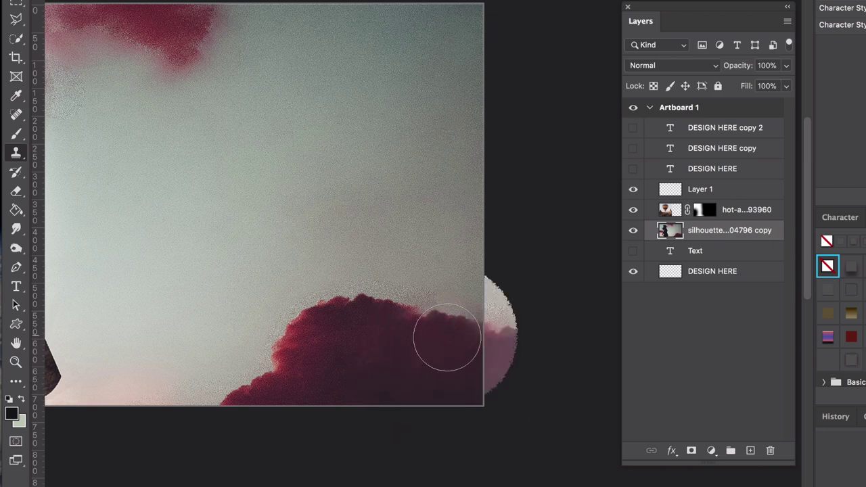
pyautogui.click(483, 457)
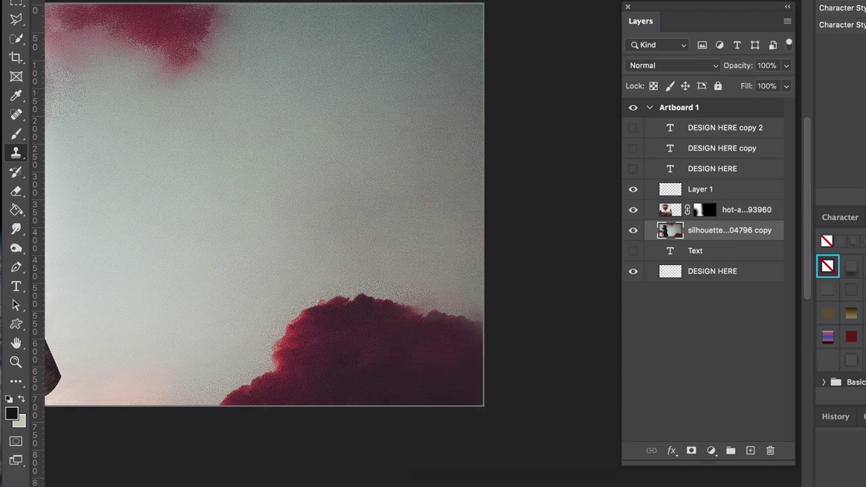
# - Select the balloon layer and show the three title text layers reading "double", "exposure" and "effect"
pyautogui.press('super+minus')
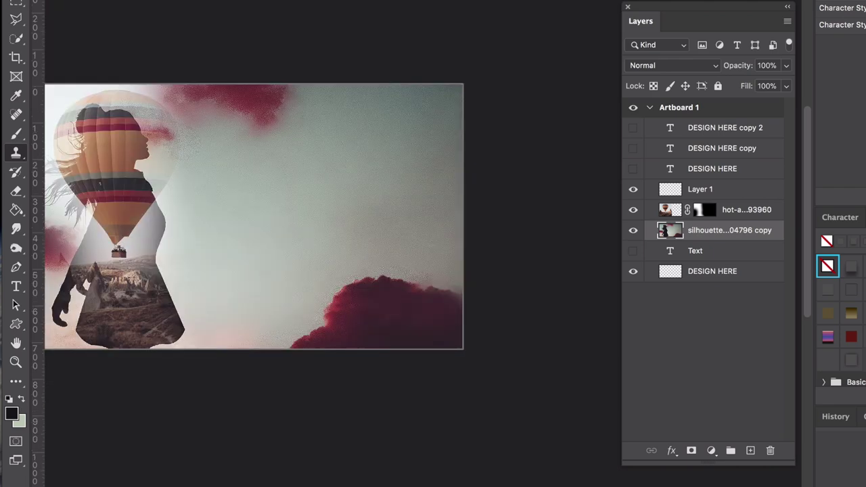
pyautogui.moveTo(273, 206); pyautogui.dragTo(364, 226)
pyautogui.moveTo(36, 229); pyautogui.dragTo(600, 228)
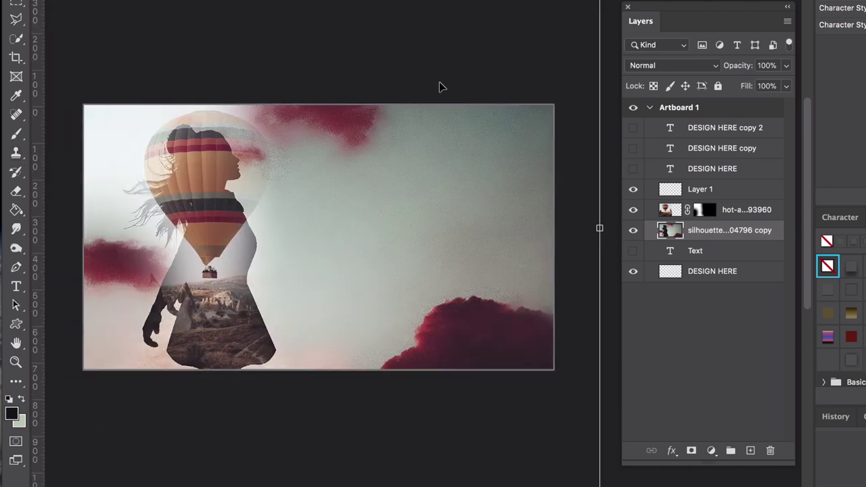
pyautogui.click(689, 304)
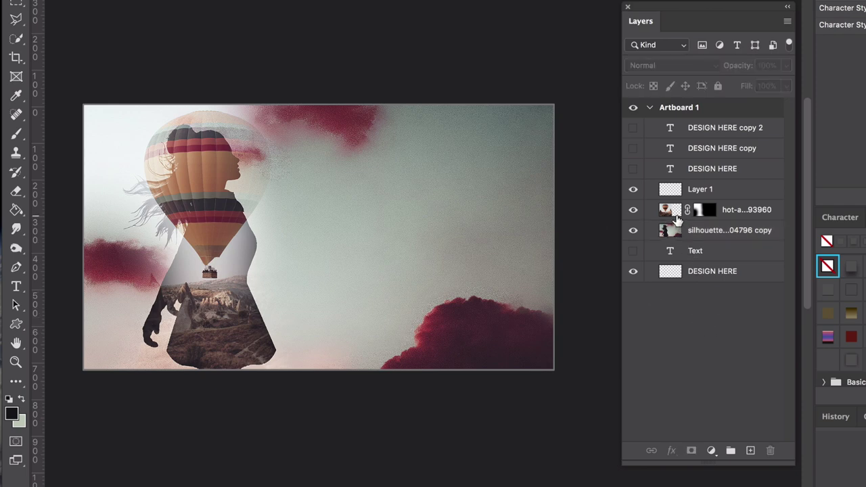
pyautogui.click(675, 221)
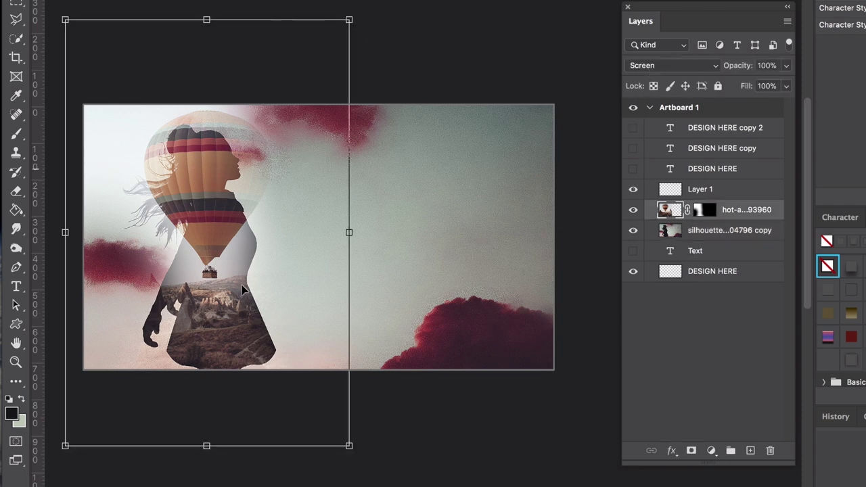
pyautogui.click(633, 170)
pyautogui.click(634, 147)
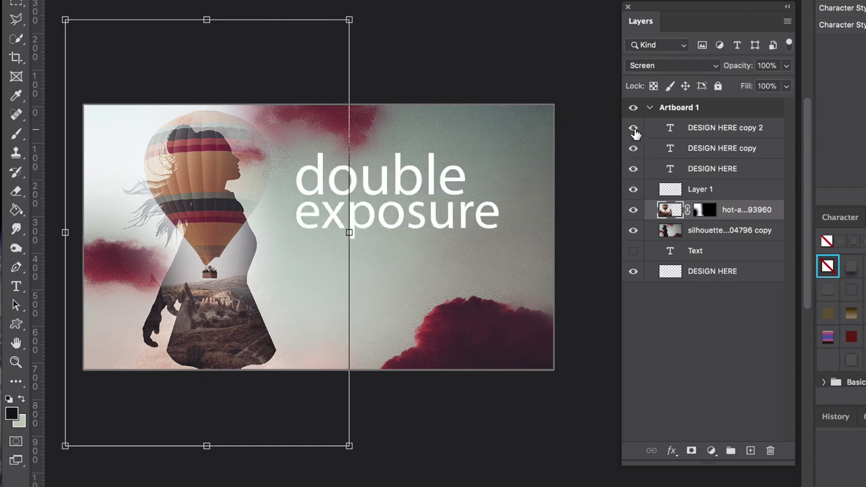
pyautogui.click(634, 128)
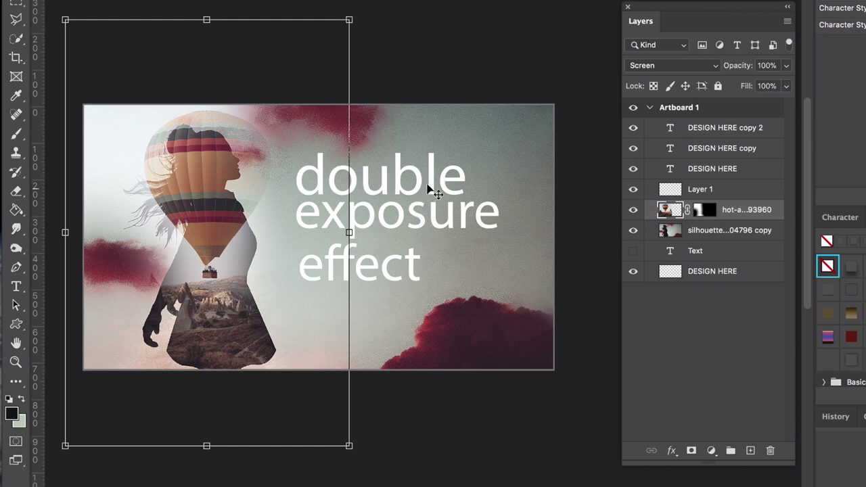
# - Move the word "double" up and to the right so its end lines up with the end of "exposure"
pyautogui.moveTo(444, 188)
pyautogui.mouseDown()
pyautogui.moveTo(439, 157)
pyautogui.moveTo(466, 165)
pyautogui.moveTo(453, 174)
pyautogui.moveTo(484, 170)
pyautogui.moveTo(505, 193)
pyautogui.moveTo(457, 178)
pyautogui.mouseUp()
pyautogui.scroll(2, 340, 264)
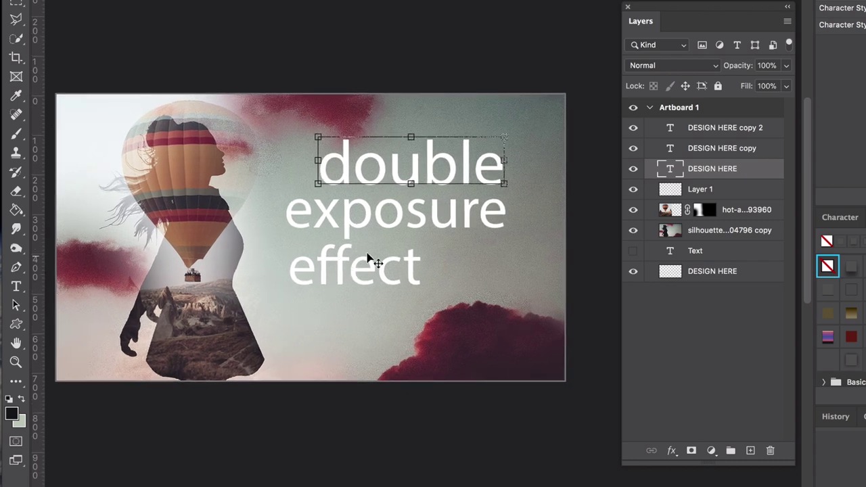
# - Select all three title words, enlarge them together proportionally, and move them slightly up and to the left
pyautogui.keyDown('shift'); pyautogui.click(379, 217); pyautogui.keyUp('shift')
pyautogui.keyDown('shift'); pyautogui.click(389, 273); pyautogui.keyUp('shift')
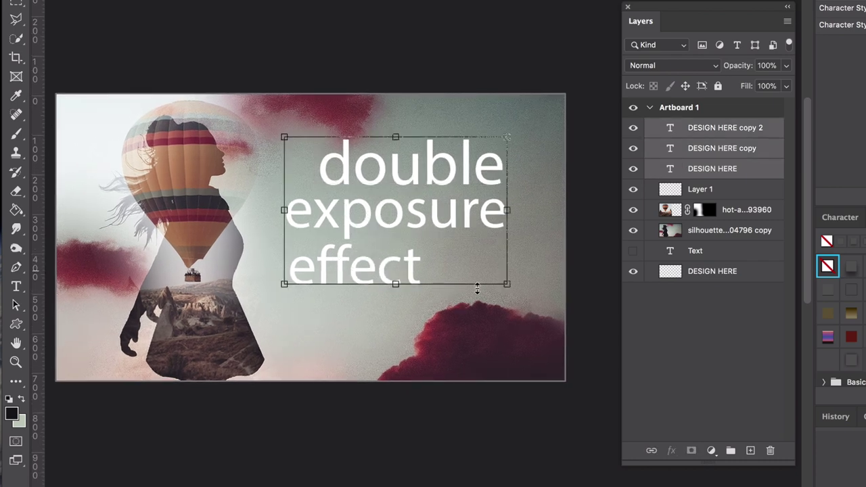
pyautogui.moveTo(508, 284); pyautogui.dragTo(536, 303)
pyautogui.press('Return')
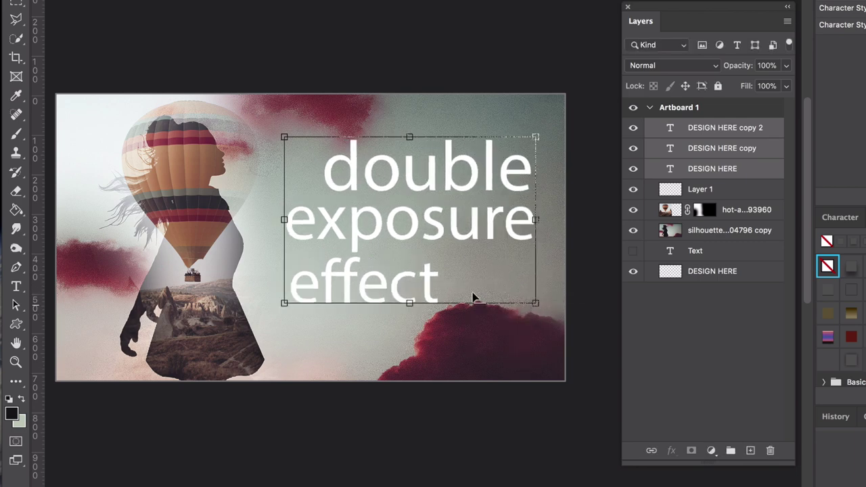
pyautogui.moveTo(492, 226)
pyautogui.mouseDown()
pyautogui.moveTo(427, 228)
pyautogui.moveTo(495, 226)
pyautogui.mouseUp()
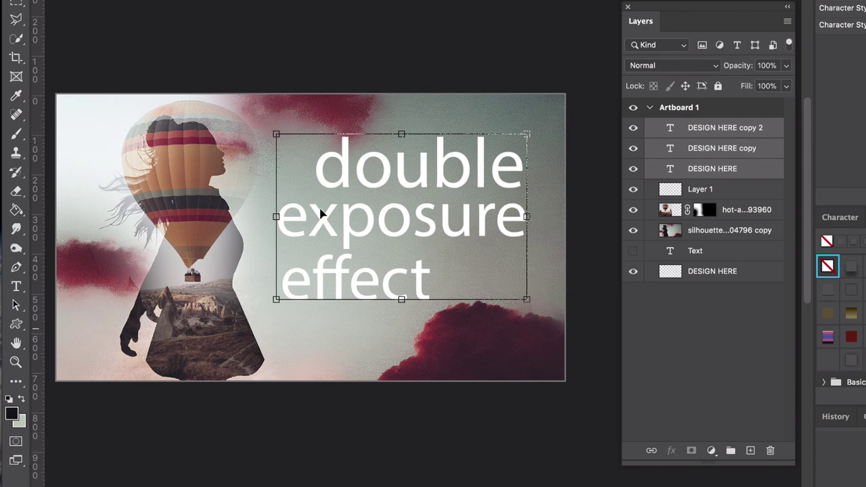
pyautogui.moveTo(348, 215)
pyautogui.mouseDown()
pyautogui.moveTo(284, 206)
pyautogui.moveTo(348, 206)
pyautogui.mouseUp()
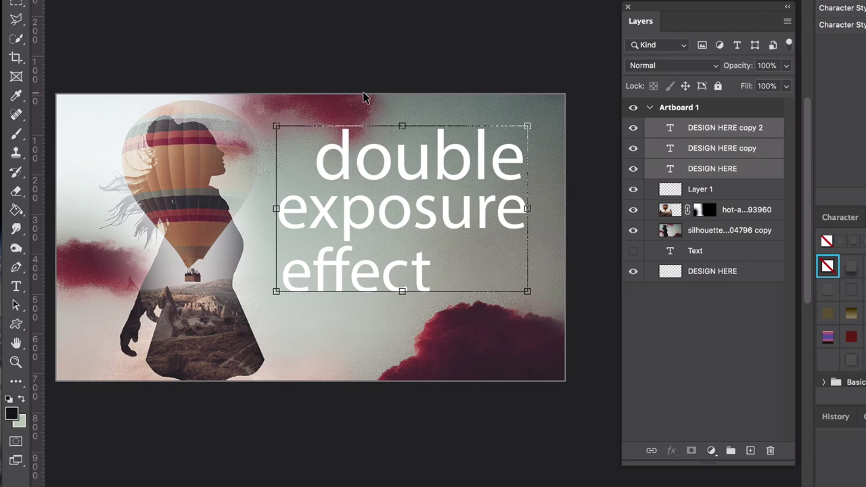
pyautogui.click(507, 155)
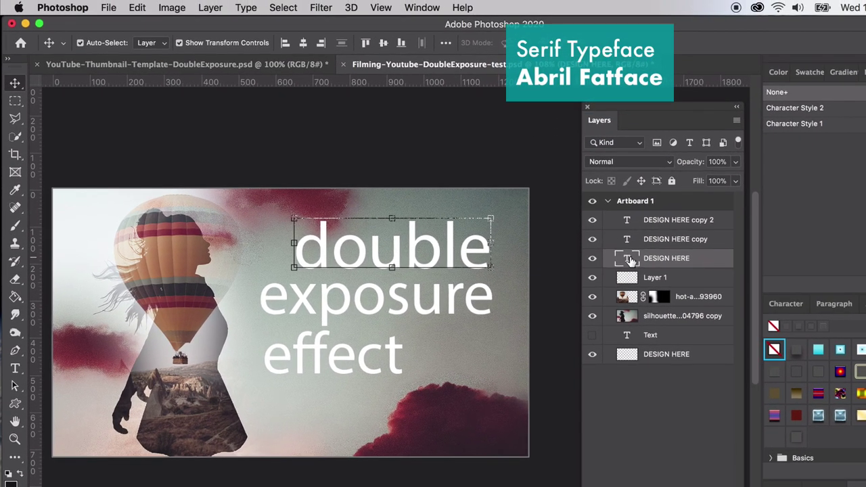
# - Set the font of the word "double" to Abril Fatface Regular and move the word left over "exposure"
pyautogui.doubleClick(646, 223)
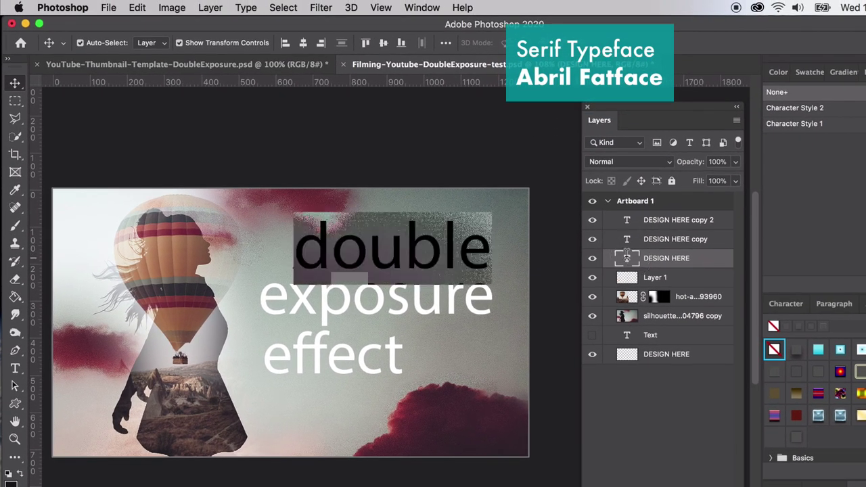
pyautogui.click(210, 44)
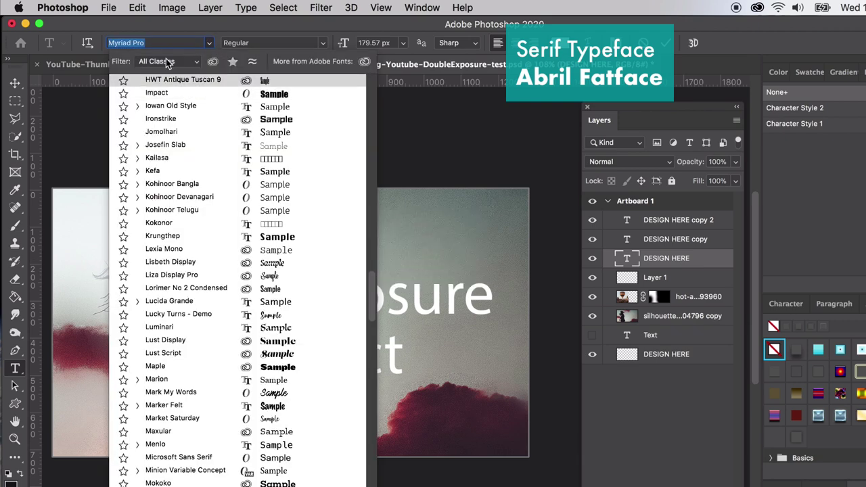
pyautogui.write('ab')
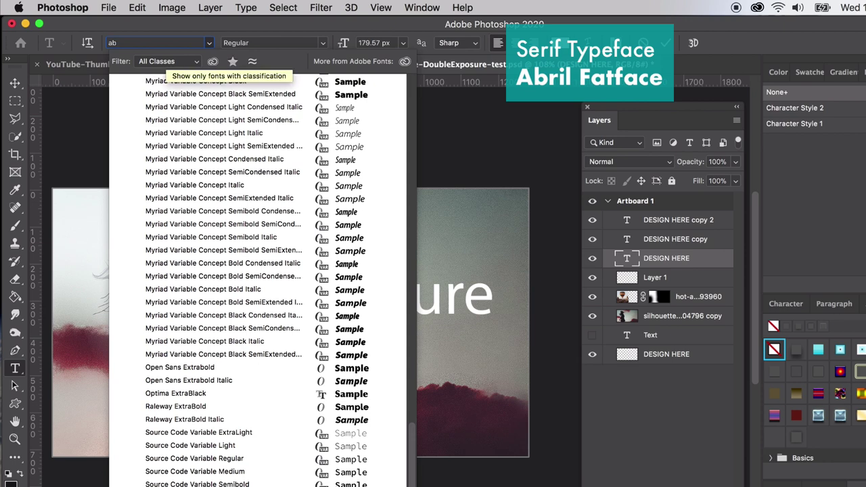
pyautogui.write('r')
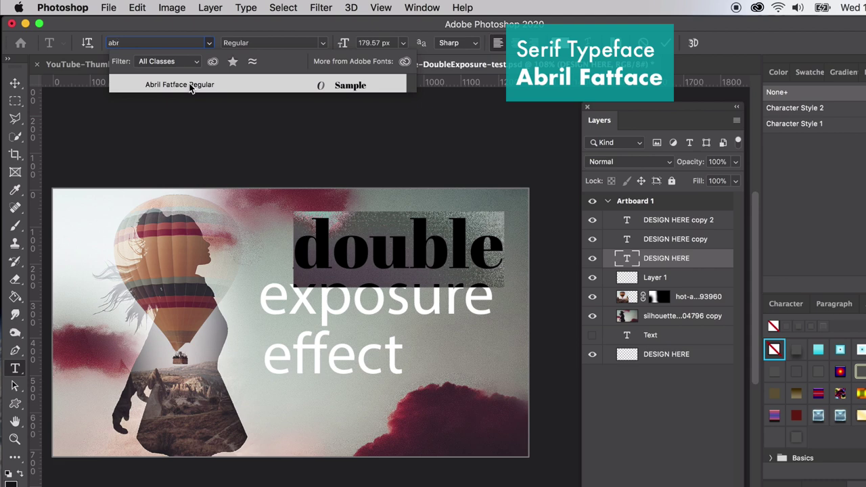
pyautogui.click(179, 85)
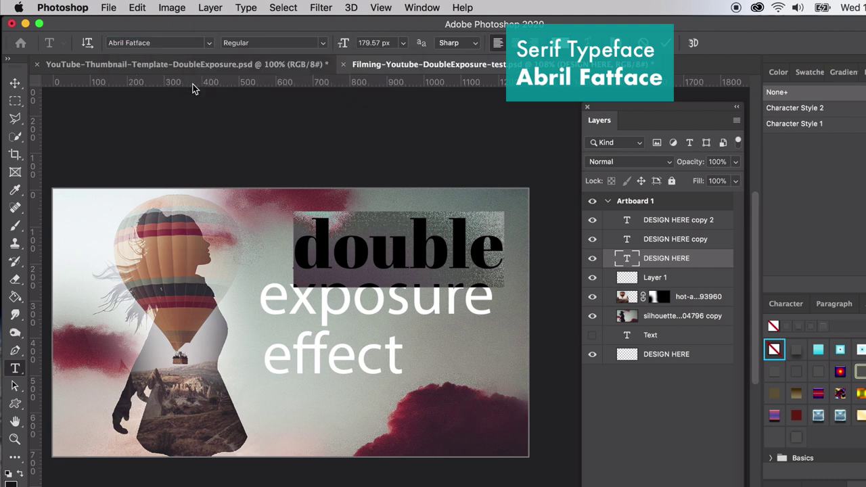
pyautogui.click(15, 83)
pyautogui.moveTo(419, 250); pyautogui.dragTo(398, 252)
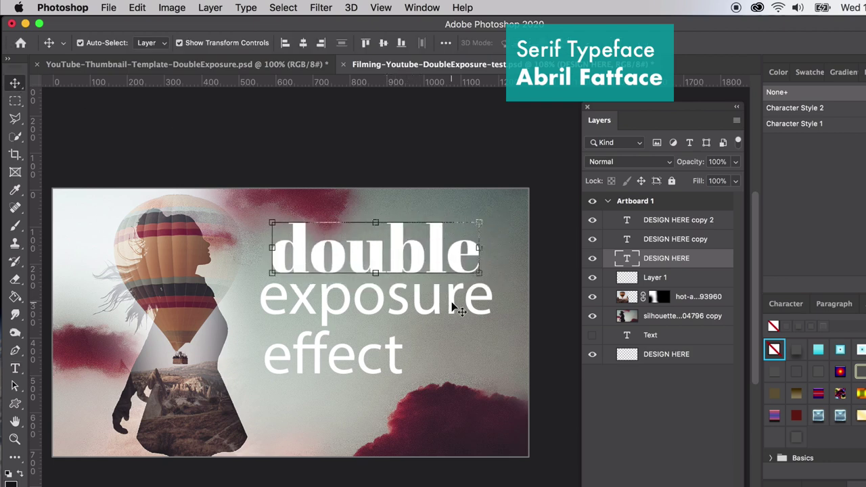
# - Set the font of the words "exposure" and "effect" to Abril Fatface Regular
pyautogui.click(461, 304)
pyautogui.doubleClick(627, 241)
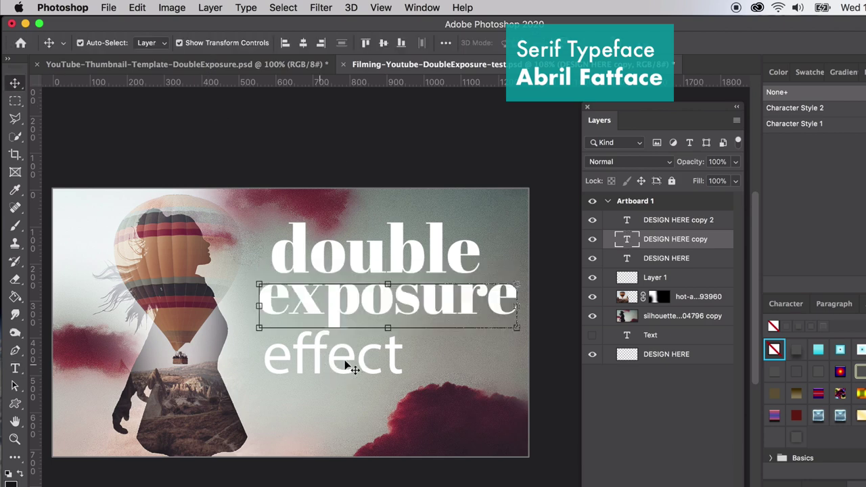
pyautogui.click(346, 365)
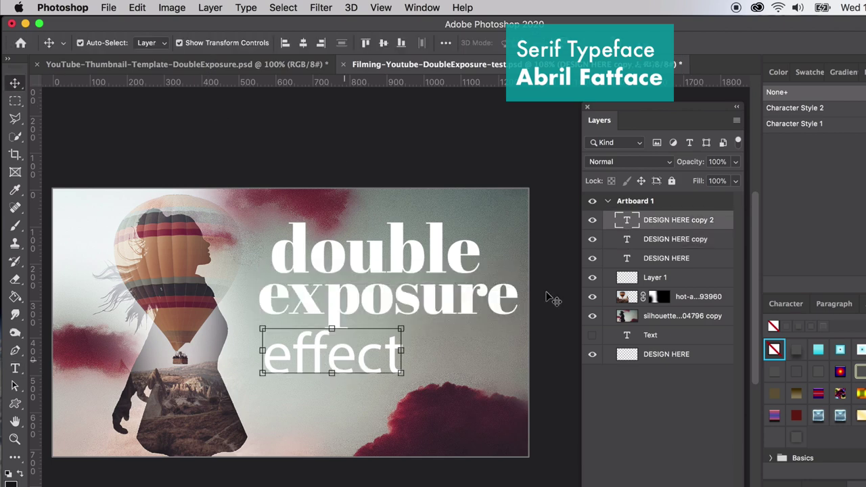
pyautogui.doubleClick(627, 220)
pyautogui.click(159, 42)
pyautogui.write('abril')
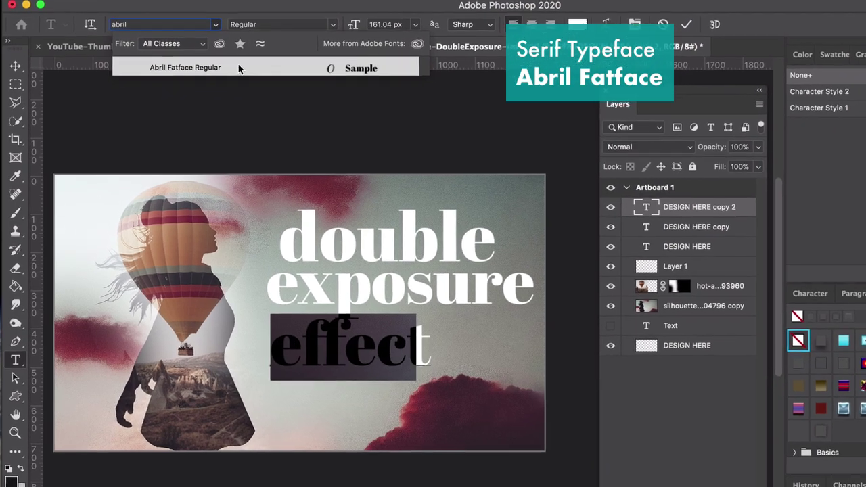
pyautogui.click(235, 78)
pyautogui.click(15, 76)
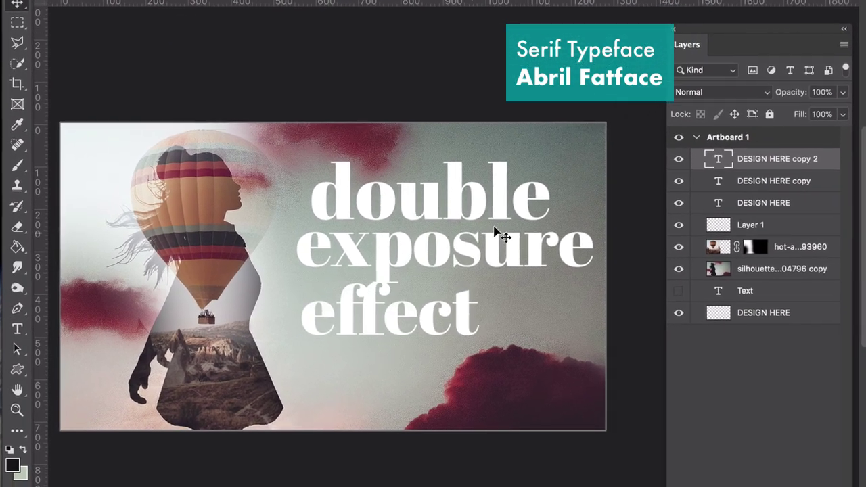
pyautogui.click(494, 231)
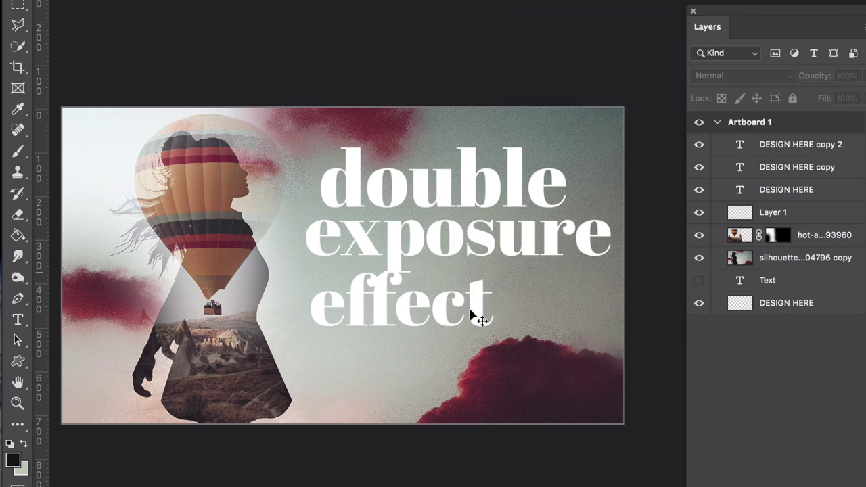
# - Move "effect" down and to the right and "double" up, leaving wide gaps between the three title lines
pyautogui.moveTo(441, 314); pyautogui.dragTo(483, 326)
pyautogui.scroll(3, 430, 314)
pyautogui.moveTo(421, 311); pyautogui.dragTo(457, 330)
pyautogui.click(444, 158)
pyautogui.moveTo(444, 161); pyautogui.dragTo(441, 134)
pyautogui.click(411, 45)
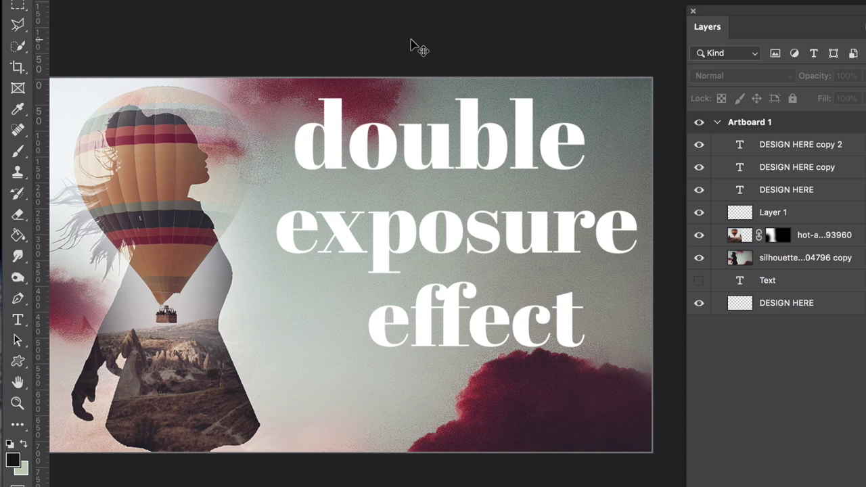
# - Bring "effect" up and "double" down close to "exposure" to tighten the spacing between the title lines
pyautogui.moveTo(449, 304); pyautogui.dragTo(448, 284)
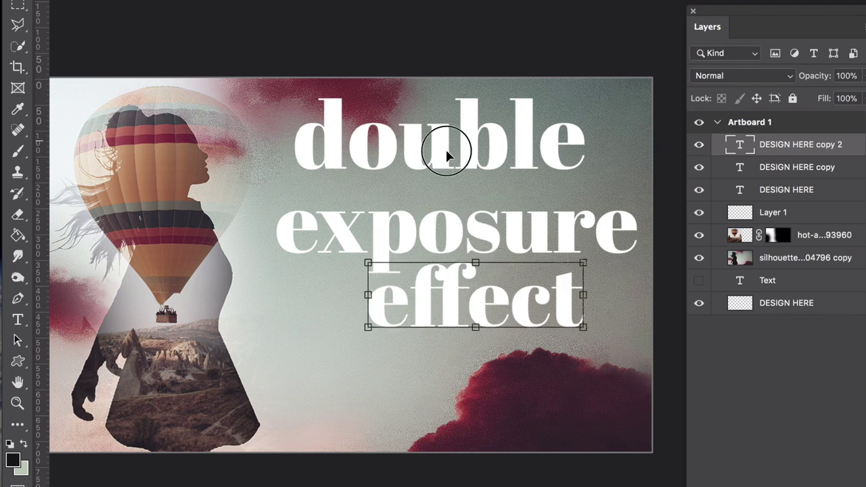
pyautogui.moveTo(447, 152); pyautogui.dragTo(455, 169)
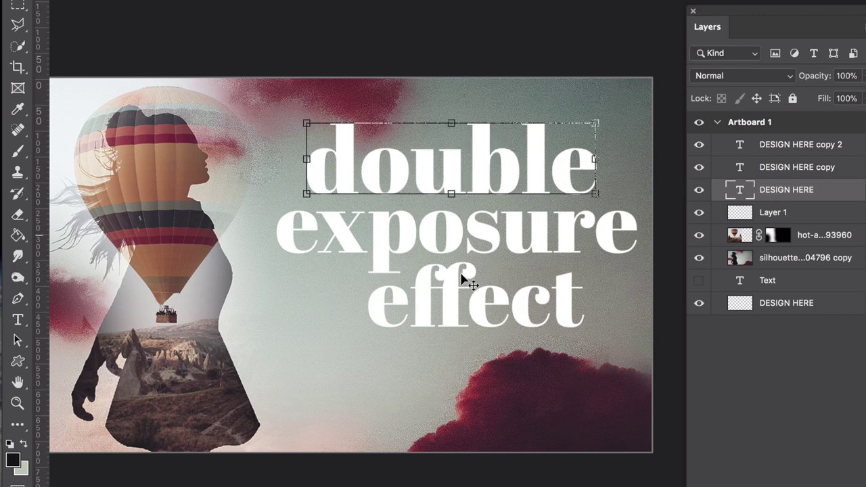
pyautogui.moveTo(461, 275); pyautogui.dragTo(460, 284)
# - Move all three title words left together, and shift "double" further left for a staggered layout
pyautogui.keyDown('shift'); pyautogui.click(451, 195); pyautogui.keyUp('shift')
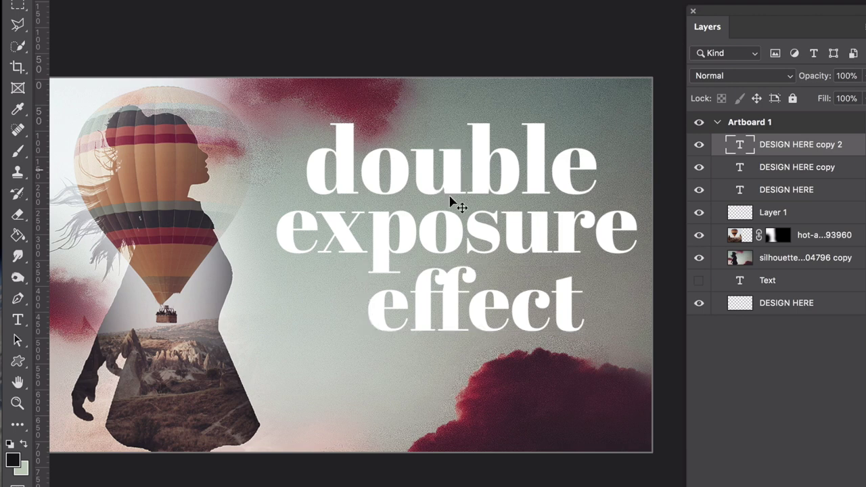
pyautogui.keyDown('shift'); pyautogui.click(484, 232); pyautogui.keyUp('shift')
pyautogui.moveTo(486, 233)
pyautogui.mouseDown()
pyautogui.moveTo(471, 249)
pyautogui.moveTo(470, 239)
pyautogui.mouseUp()
pyautogui.moveTo(460, 101); pyautogui.dragTo(409, 101)
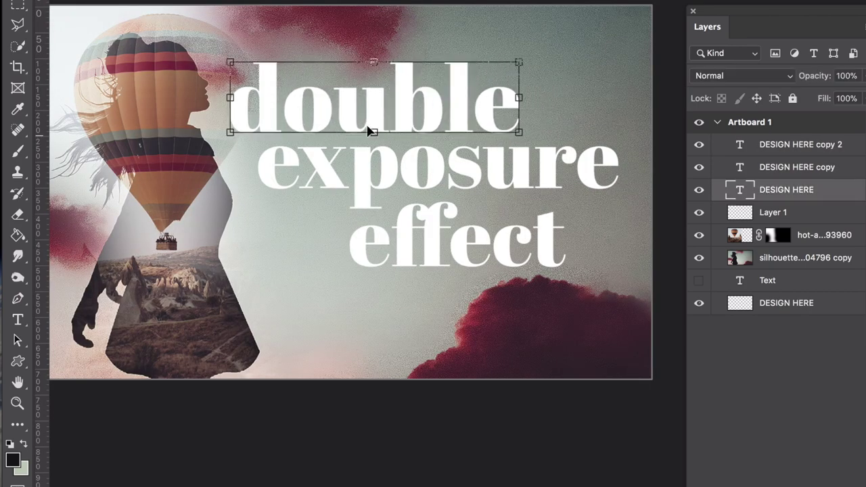
pyautogui.click(517, 140)
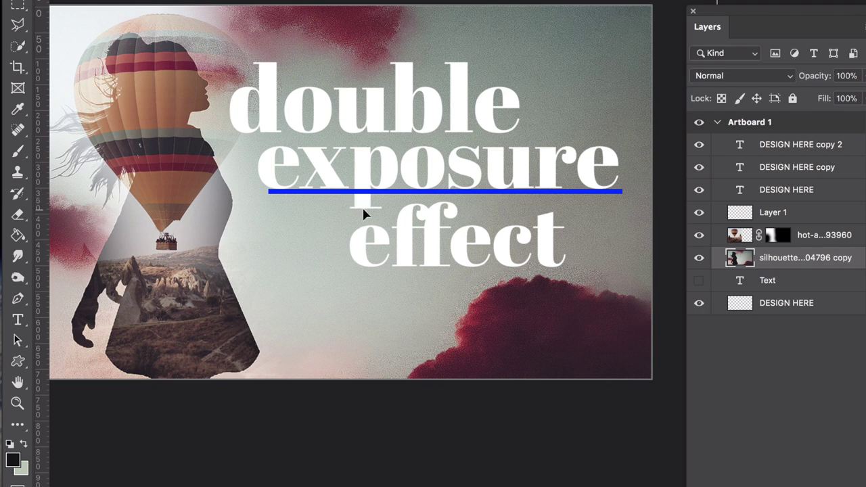
# - Lower "double" slightly and shift the three title words right, with "double" moved a little further than the others
pyautogui.moveTo(352, 116)
pyautogui.mouseDown()
pyautogui.moveTo(367, 97)
pyautogui.moveTo(356, 98)
pyautogui.moveTo(348, 118)
pyautogui.mouseUp()
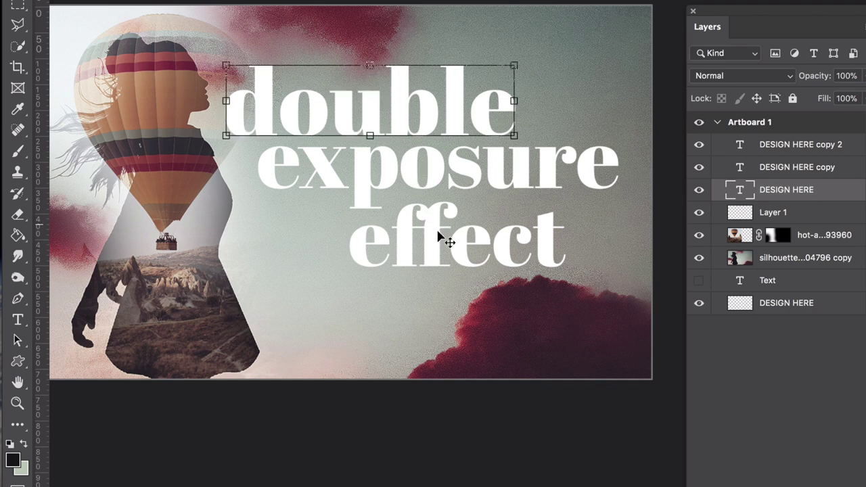
pyautogui.keyDown('shift'); pyautogui.click(441, 239); pyautogui.keyUp('shift')
pyautogui.keyDown('shift'); pyautogui.click(437, 168); pyautogui.keyUp('shift')
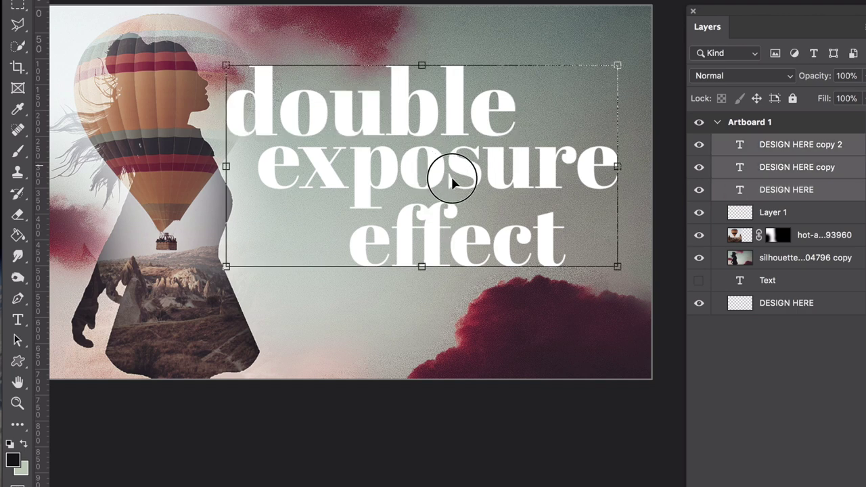
pyautogui.moveTo(455, 174)
pyautogui.mouseDown()
pyautogui.moveTo(461, 179)
pyautogui.moveTo(455, 172)
pyautogui.mouseUp()
pyautogui.moveTo(455, 171); pyautogui.dragTo(454, 171)
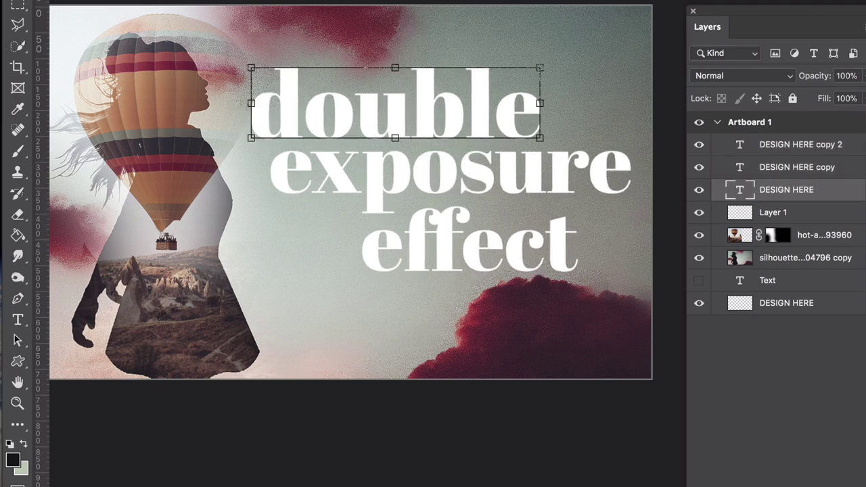
# - Nudge "double" slightly up and "effect" slightly down to even out the spacing between the title lines
pyautogui.press('super+minus')
pyautogui.press('super+minus')
pyautogui.press('super+minus')
pyautogui.click(623, 445)
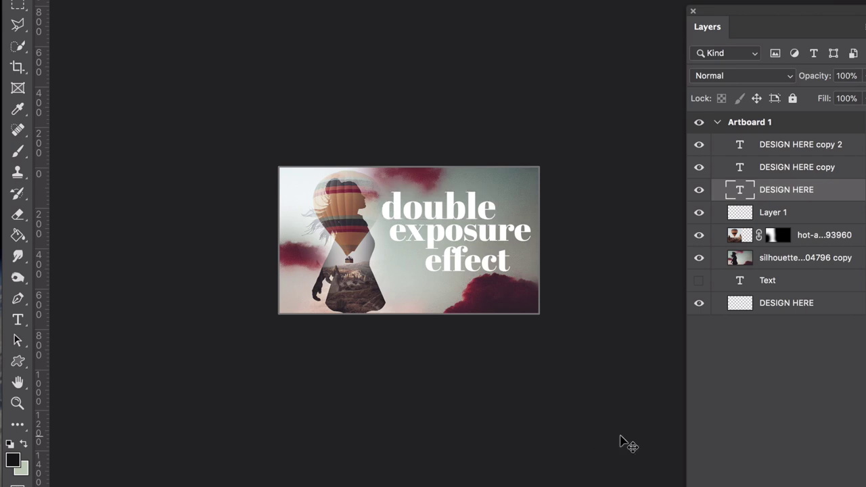
pyautogui.click(457, 214)
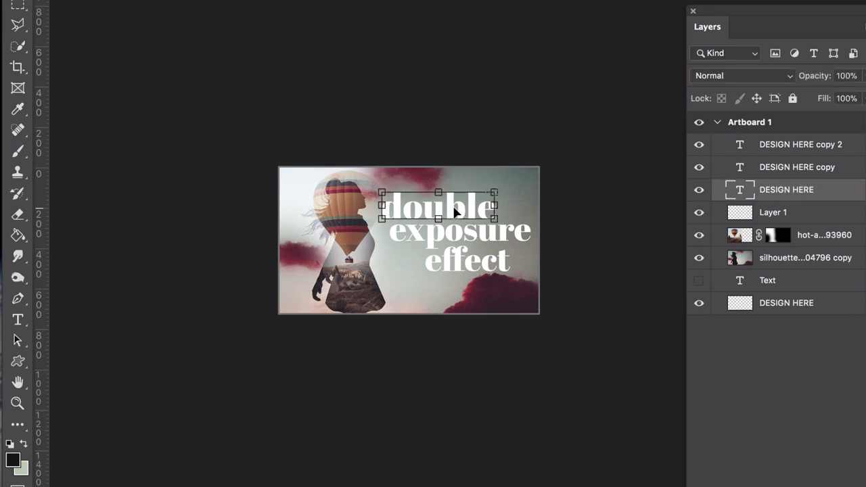
pyautogui.press('Up')
pyautogui.press('Up')
pyautogui.click(461, 261)
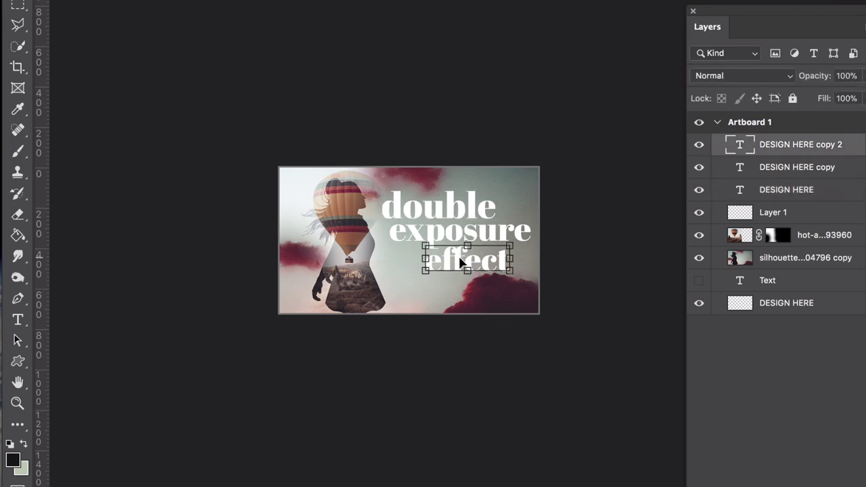
pyautogui.press('Down')
pyautogui.press('Down')
pyautogui.click(597, 235)
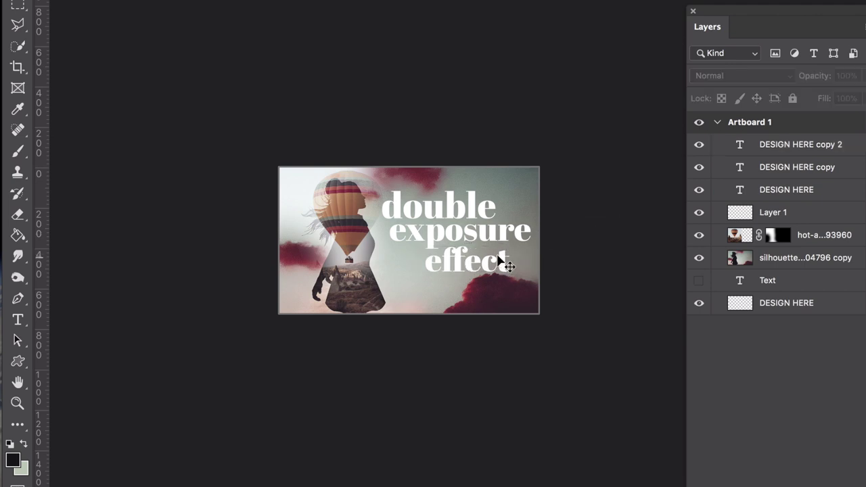
# - Add a Drop Shadow effect to the three title text layers
pyautogui.scroll(2, 496, 249)
pyautogui.scroll(4, 501, 257)
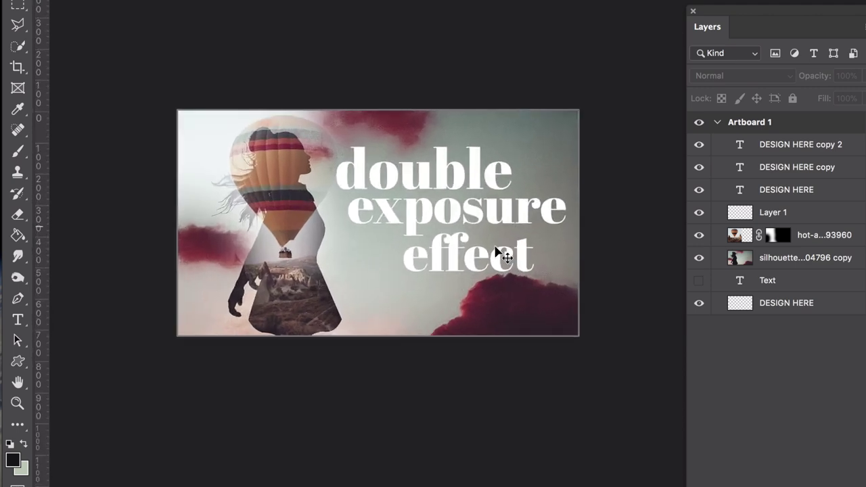
pyautogui.scroll(2, 501, 256)
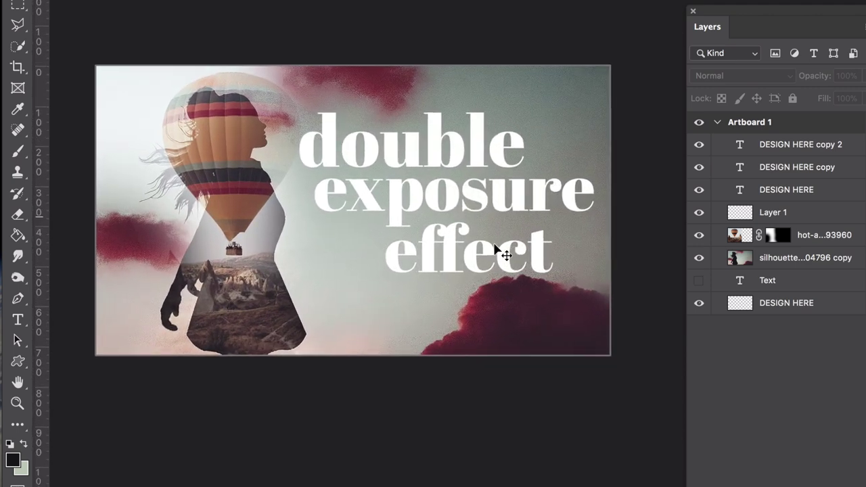
pyautogui.scroll(-1, 501, 255)
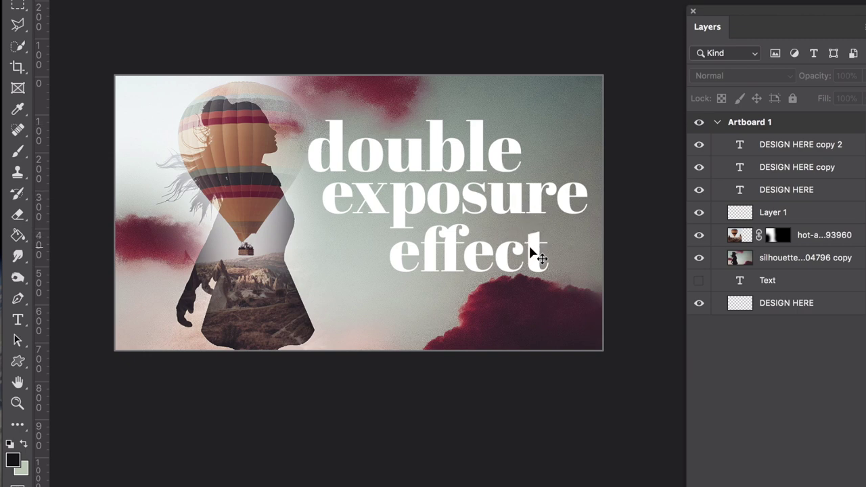
pyautogui.click(518, 151)
pyautogui.doubleClick(845, 197)
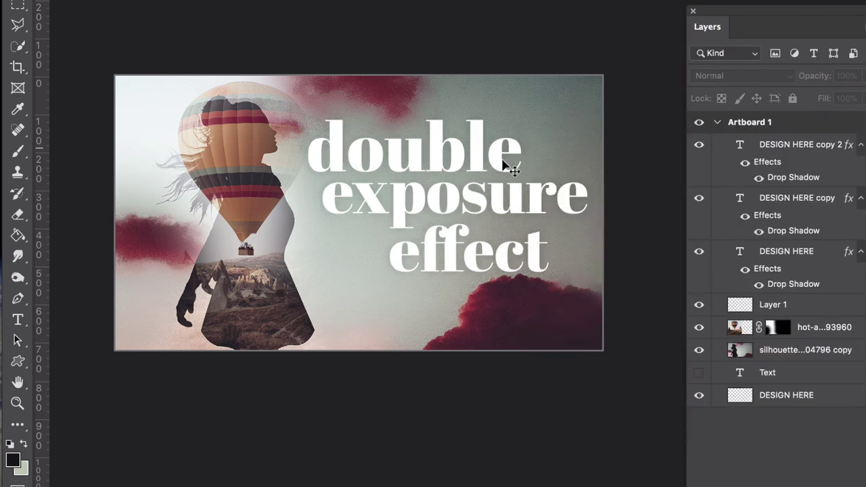
# - Move "double" right to center it above "exposure", and shift "exposure" and "effect" slightly left together
pyautogui.moveTo(441, 147); pyautogui.dragTo(489, 145)
pyautogui.keyDown('shift'); pyautogui.click(490, 252); pyautogui.keyUp('shift')
pyautogui.keyDown('shift'); pyautogui.click(494, 202); pyautogui.keyUp('shift')
pyautogui.moveTo(499, 196); pyautogui.dragTo(492, 197)
pyautogui.click(665, 251)
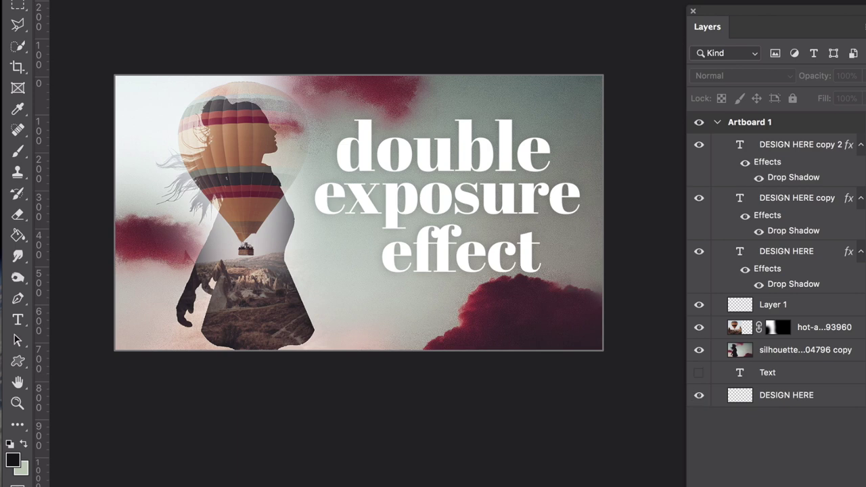
# - Show the extras with the guides around the red MARGIN overlay, and hide the guides again
pyautogui.click(415, 0)
pyautogui.moveTo(448, 0)
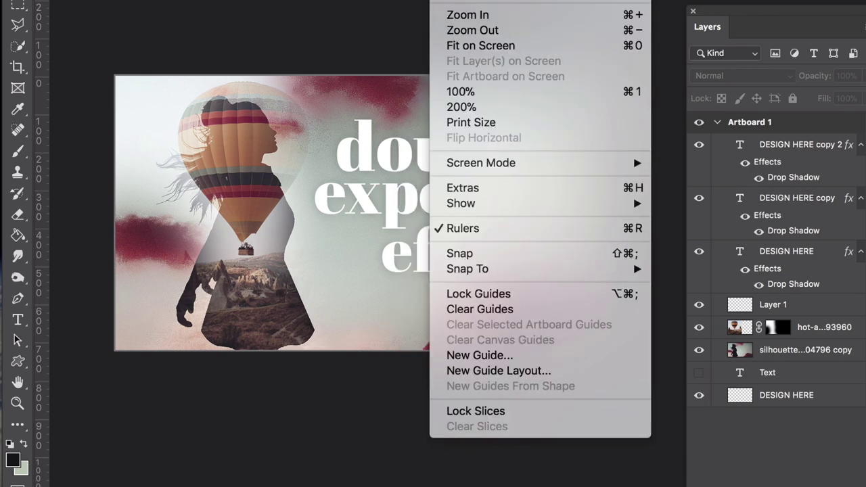
pyautogui.click(492, 190)
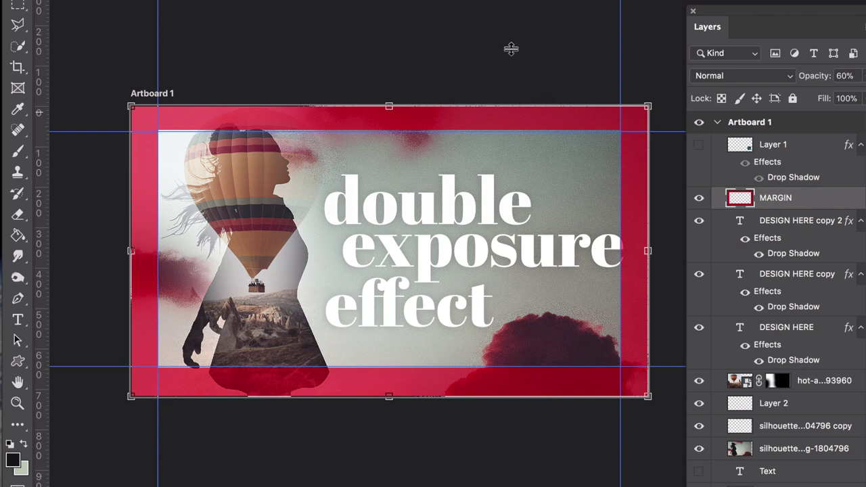
pyautogui.hotkey('ctrl', 'h')
pyautogui.click(493, 107)
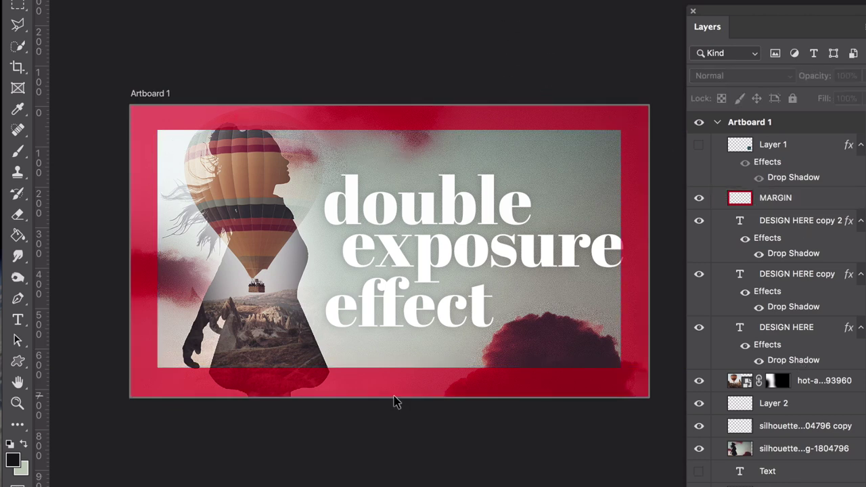
# - Nudge the "exposure" text slightly left so its right edge stays within the margin guide
pyautogui.click(622, 247)
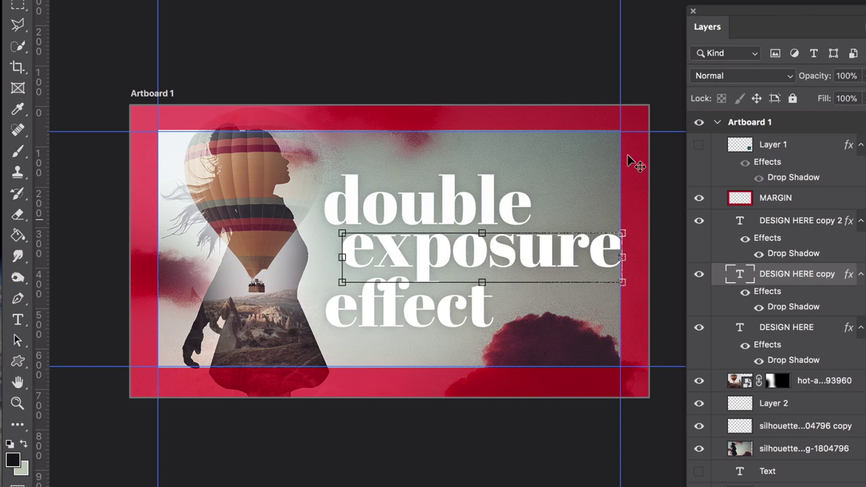
pyautogui.click(546, 39)
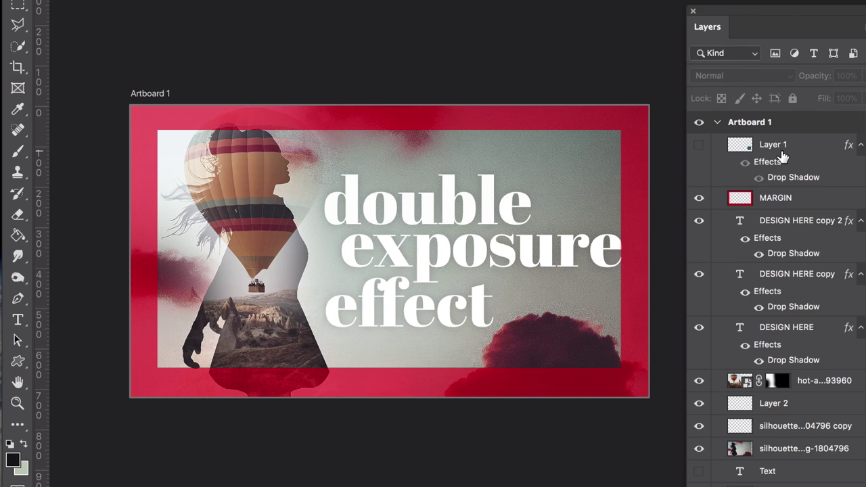
# - Show the Ps logo layer and place it in the lower-right corner inside the margin guides, and hide the MARGIN layer
pyautogui.click(708, 149)
pyautogui.click(699, 145)
pyautogui.moveTo(576, 196); pyautogui.dragTo(609, 341)
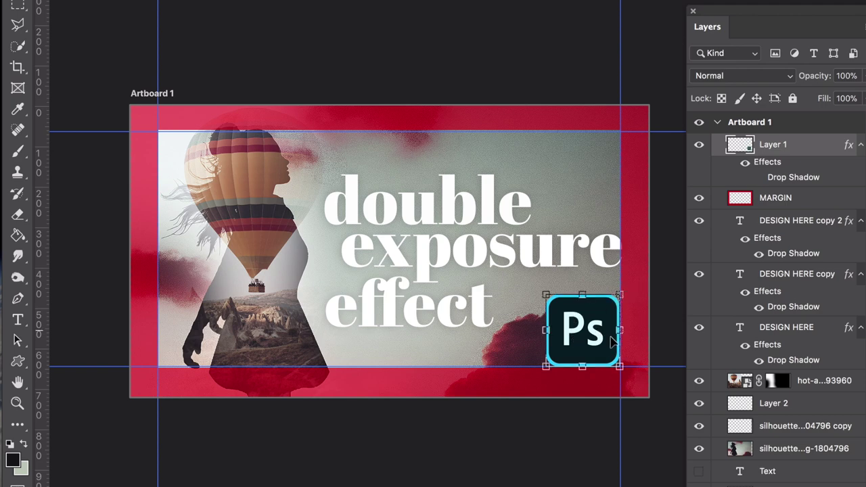
pyautogui.click(699, 198)
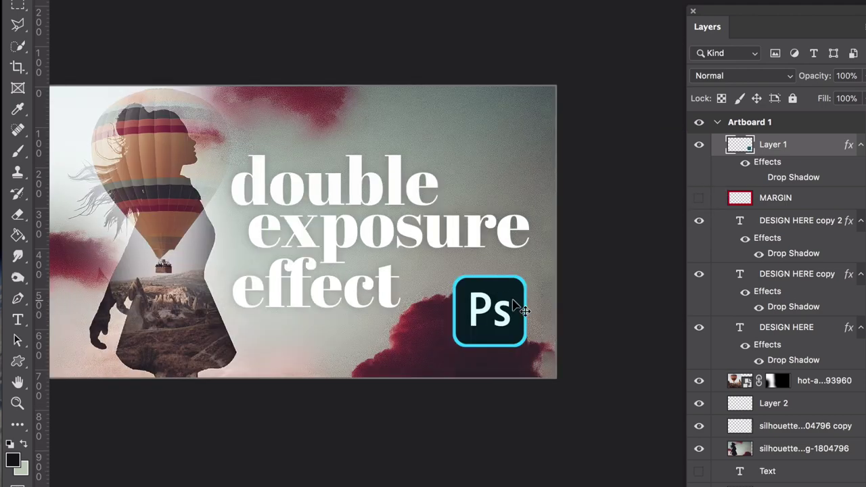
pyautogui.hscroll(-2, 513, 300)
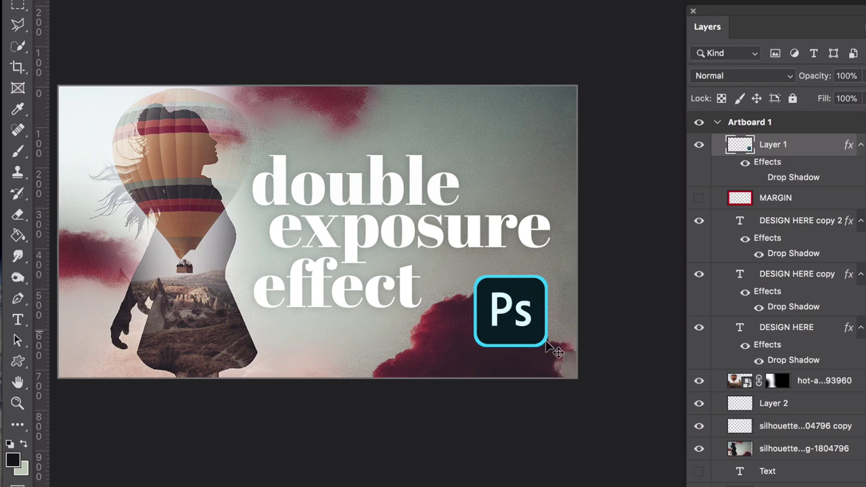
# - Add a Drop Shadow effect to the Ps logo layer and adjust the shadow's distance and opacity
pyautogui.scroll(1, 541, 340)
pyautogui.scroll(2, 547, 347)
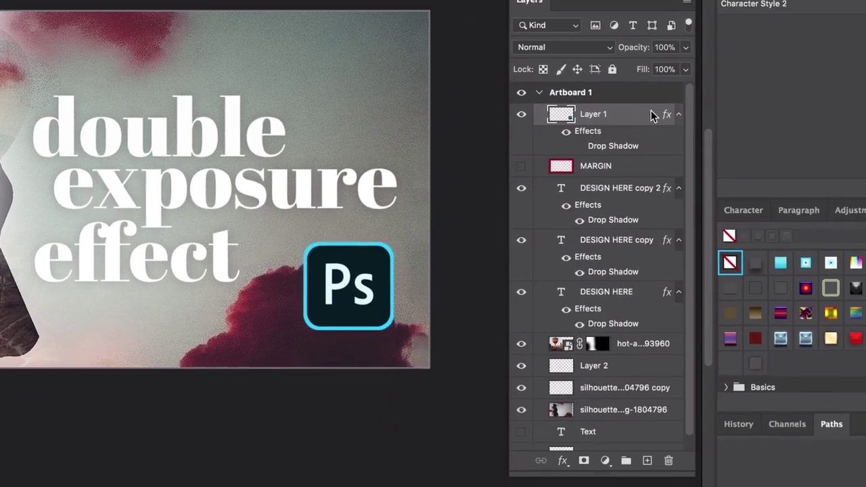
pyautogui.doubleClick(651, 115)
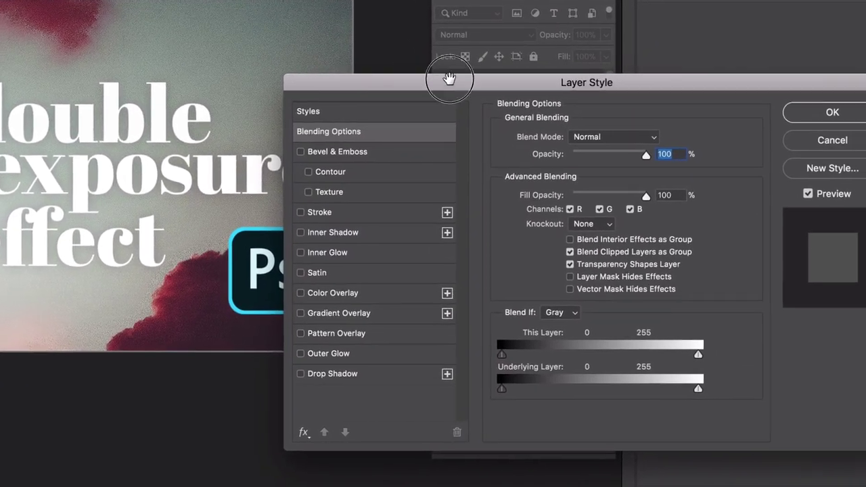
pyautogui.moveTo(310, 87); pyautogui.dragTo(387, 72)
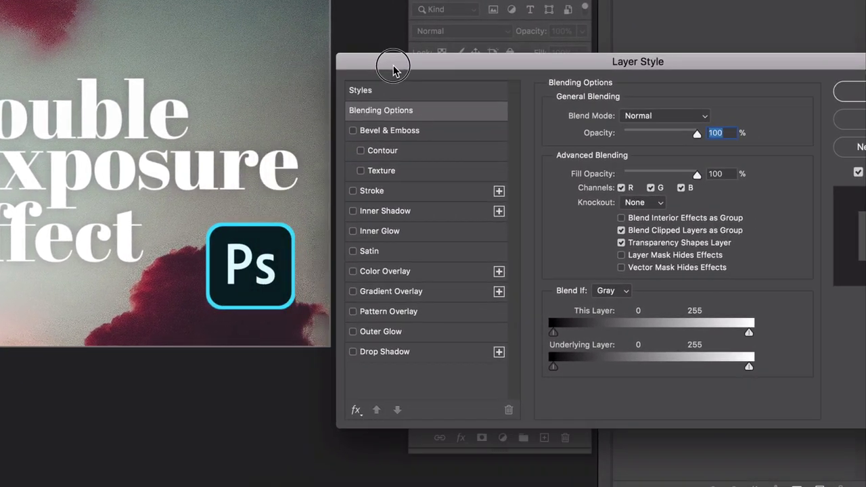
pyautogui.click(383, 354)
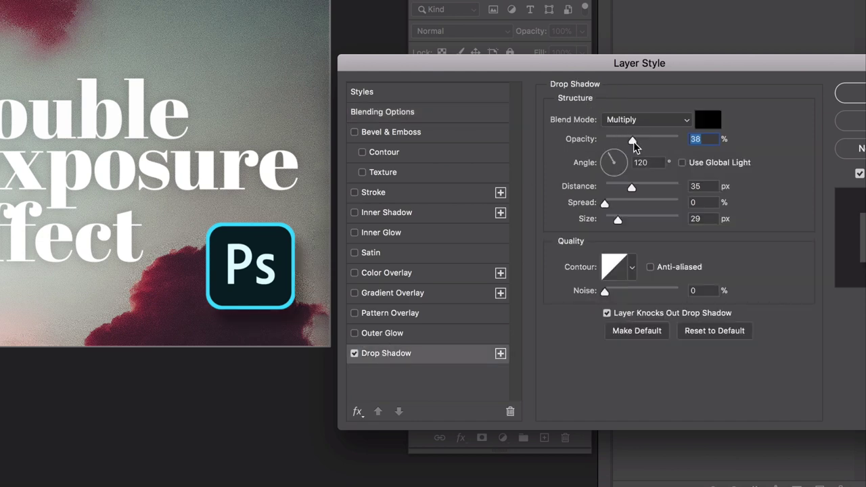
pyautogui.moveTo(631, 188)
pyautogui.mouseDown()
pyautogui.moveTo(646, 190)
pyautogui.moveTo(627, 191)
pyautogui.moveTo(636, 194)
pyautogui.mouseUp()
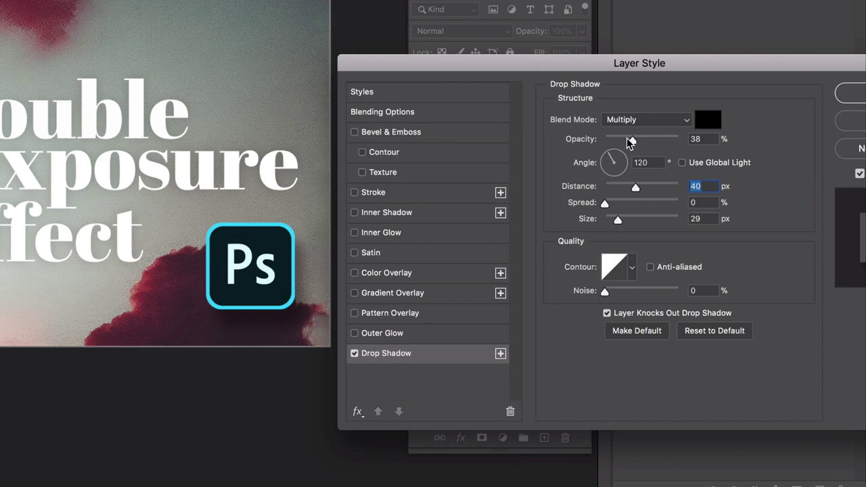
pyautogui.moveTo(631, 141)
pyautogui.mouseDown()
pyautogui.moveTo(696, 148)
pyautogui.moveTo(626, 146)
pyautogui.moveTo(635, 145)
pyautogui.mouseUp()
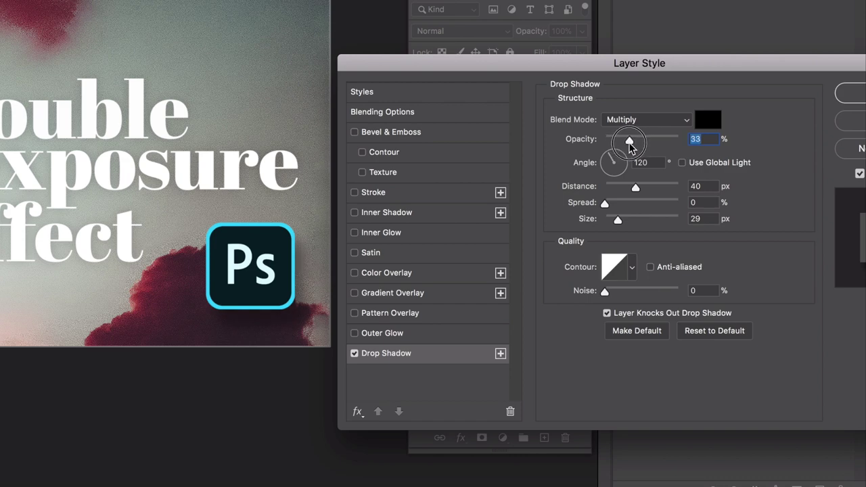
pyautogui.click(853, 93)
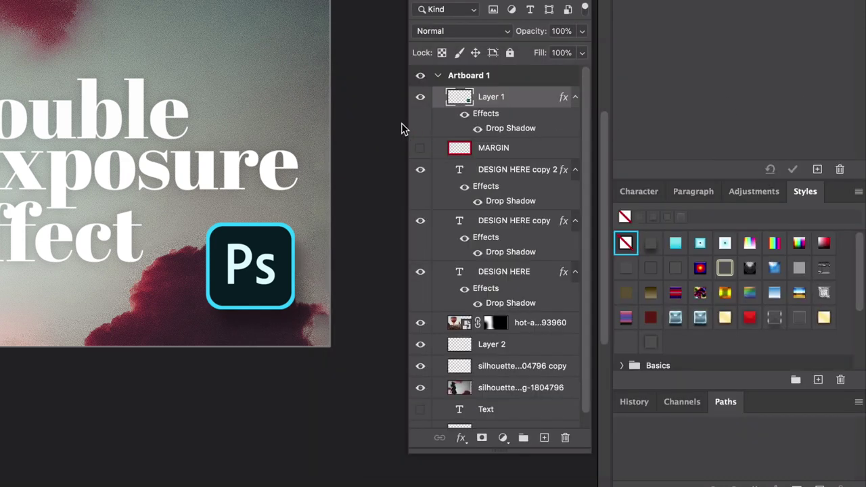
pyautogui.click(197, 336)
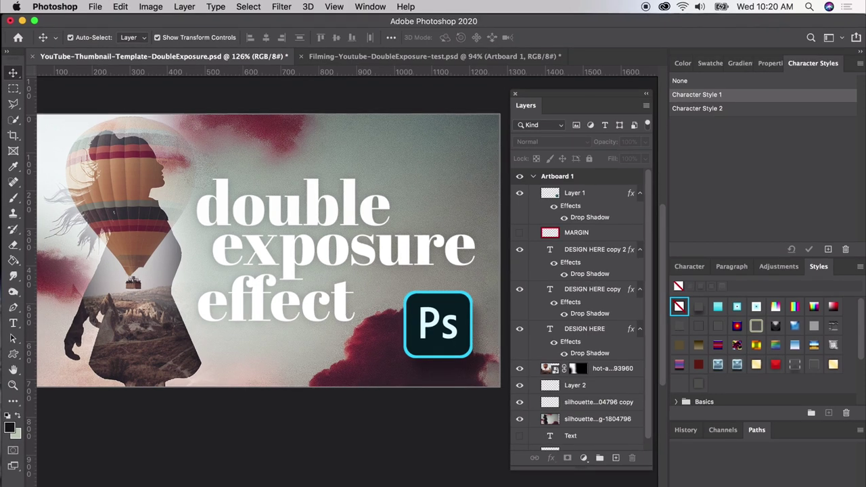
# - Open the Export As settings for the finished thumbnail artboard
pyautogui.press('super+minus')
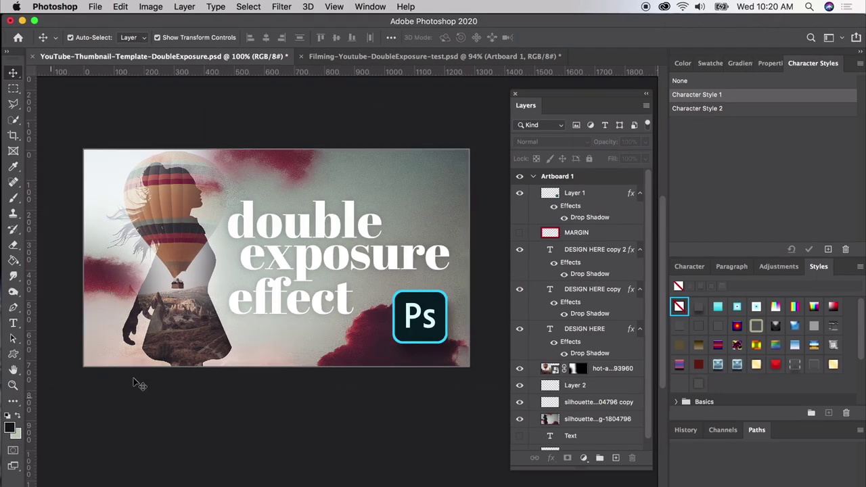
pyautogui.scroll(1, 220, 425)
pyautogui.hscroll(-1, 220, 426)
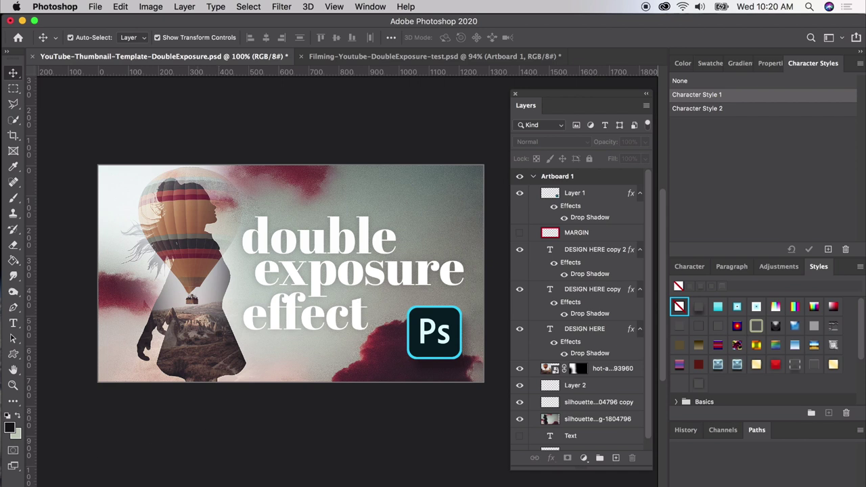
pyautogui.press('super+minus')
pyautogui.press('super+minus')
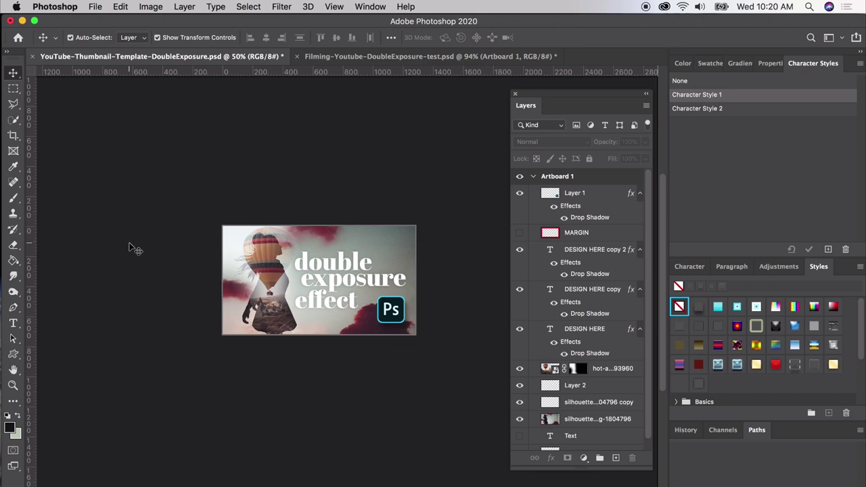
pyautogui.click(95, 7)
pyautogui.moveTo(190, 174)
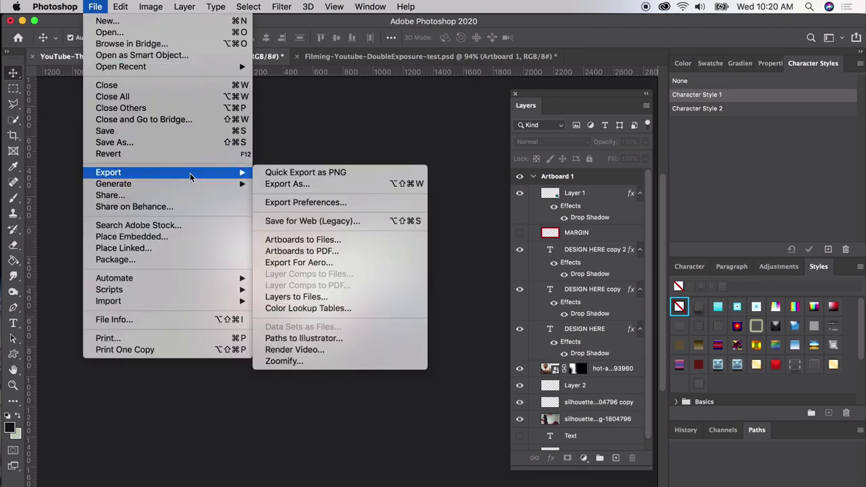
pyautogui.click(320, 187)
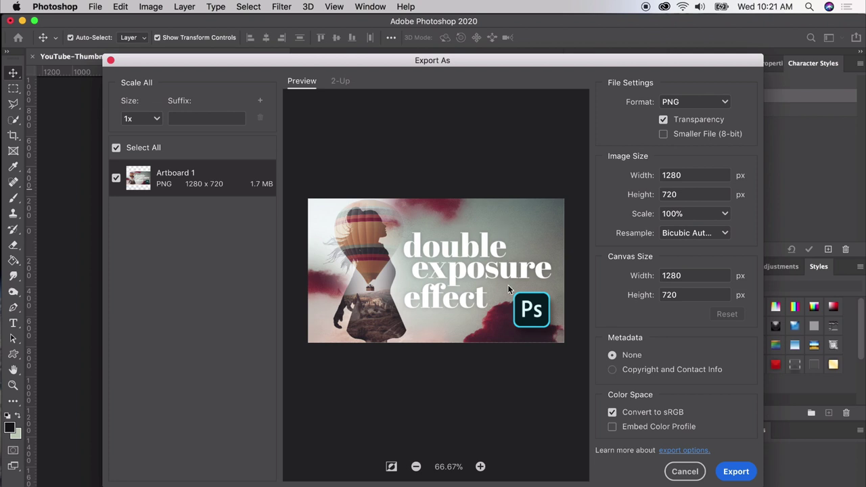
# - Check the artboard's export preview at closer zoom and set the export format to JPG
pyautogui.click(480, 467)
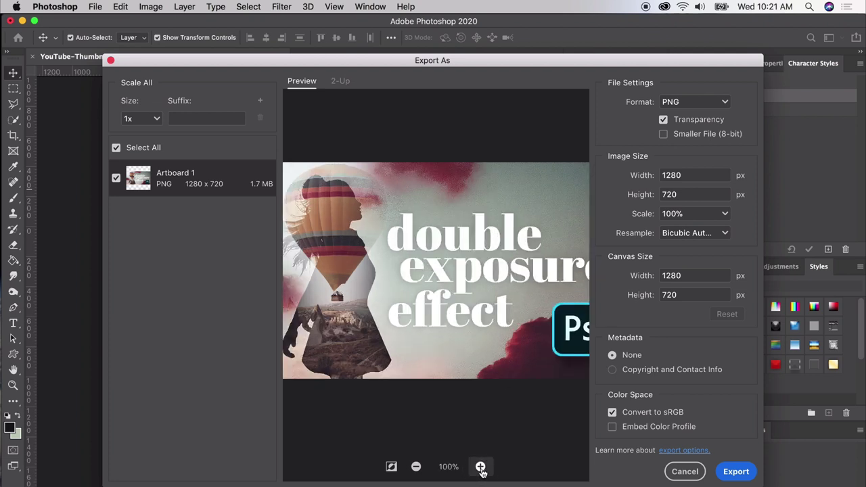
pyautogui.click(481, 467)
pyautogui.scroll(2, 439, 309)
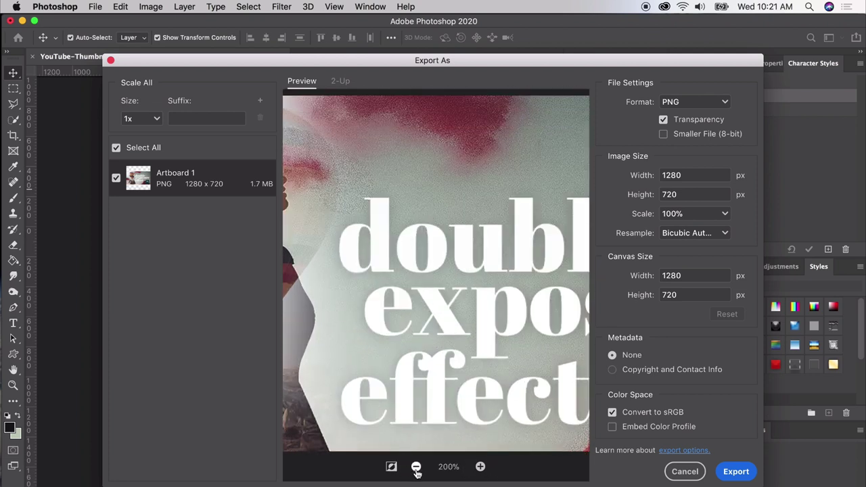
pyautogui.click(416, 467)
pyautogui.click(416, 467)
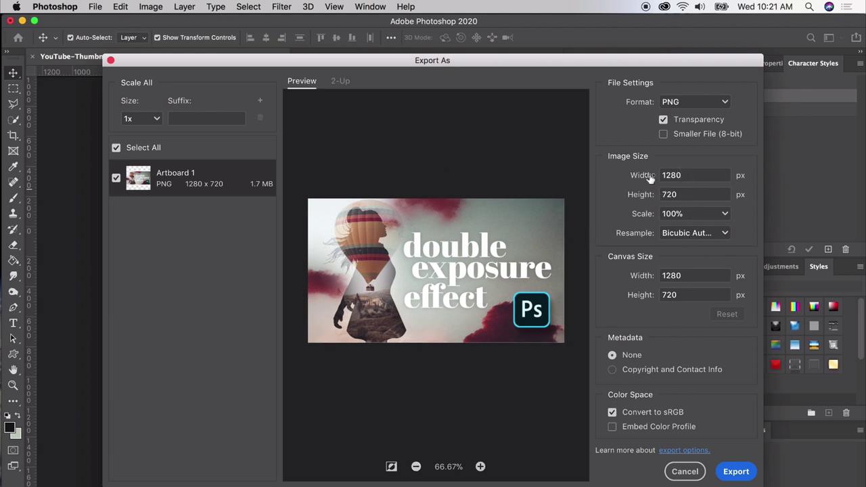
pyautogui.click(679, 106)
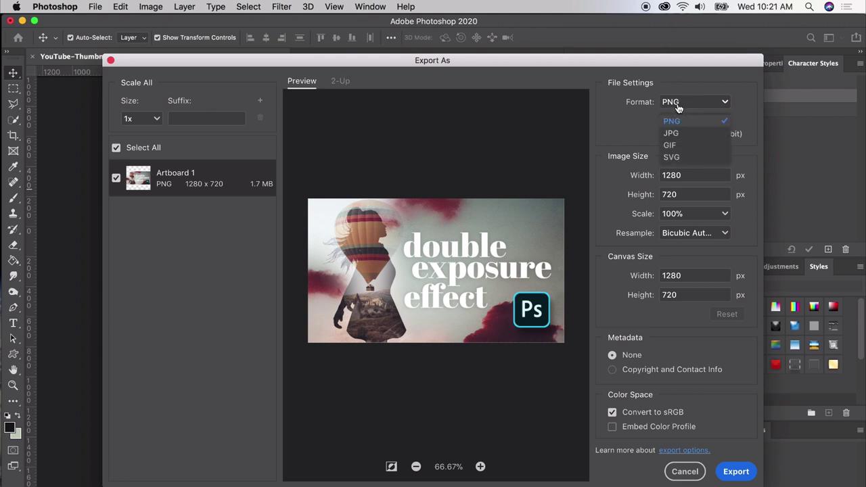
pyautogui.click(676, 134)
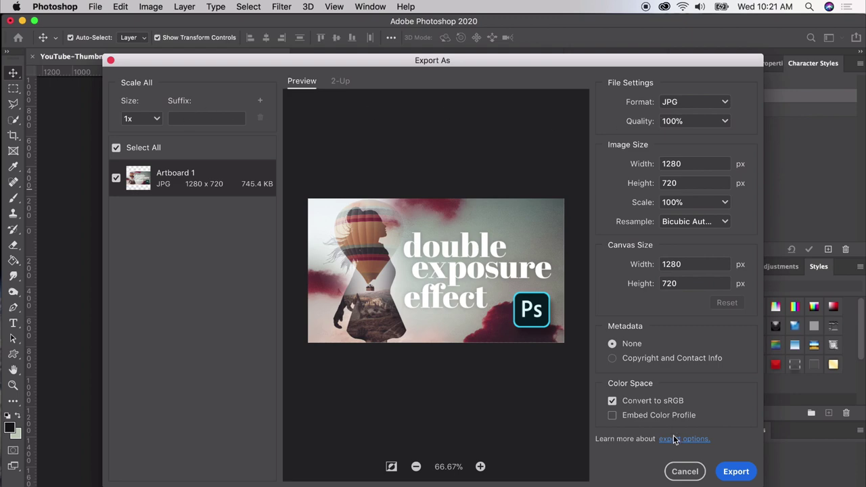
# - Open the save dialog for the JPG export and cancel it
pyautogui.click(736, 472)
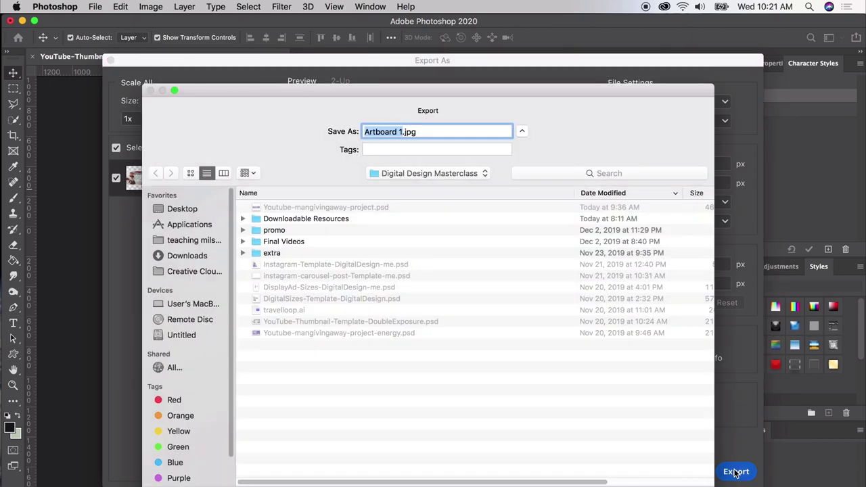
pyautogui.click(638, 486)
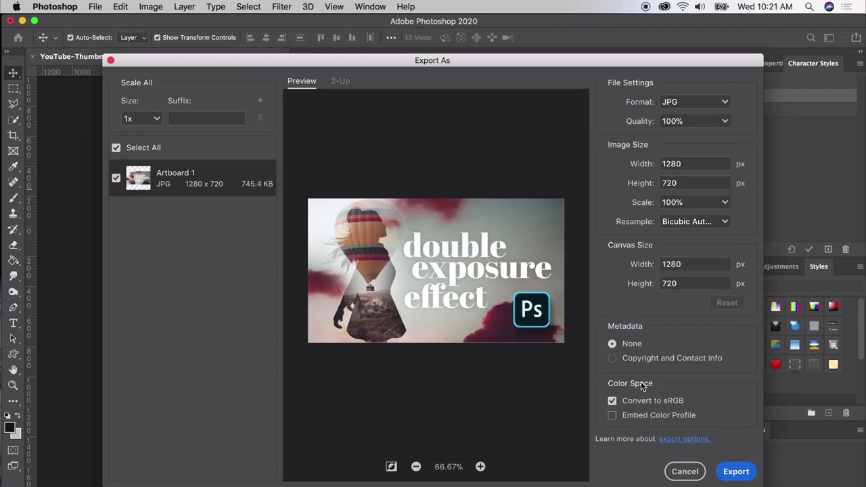